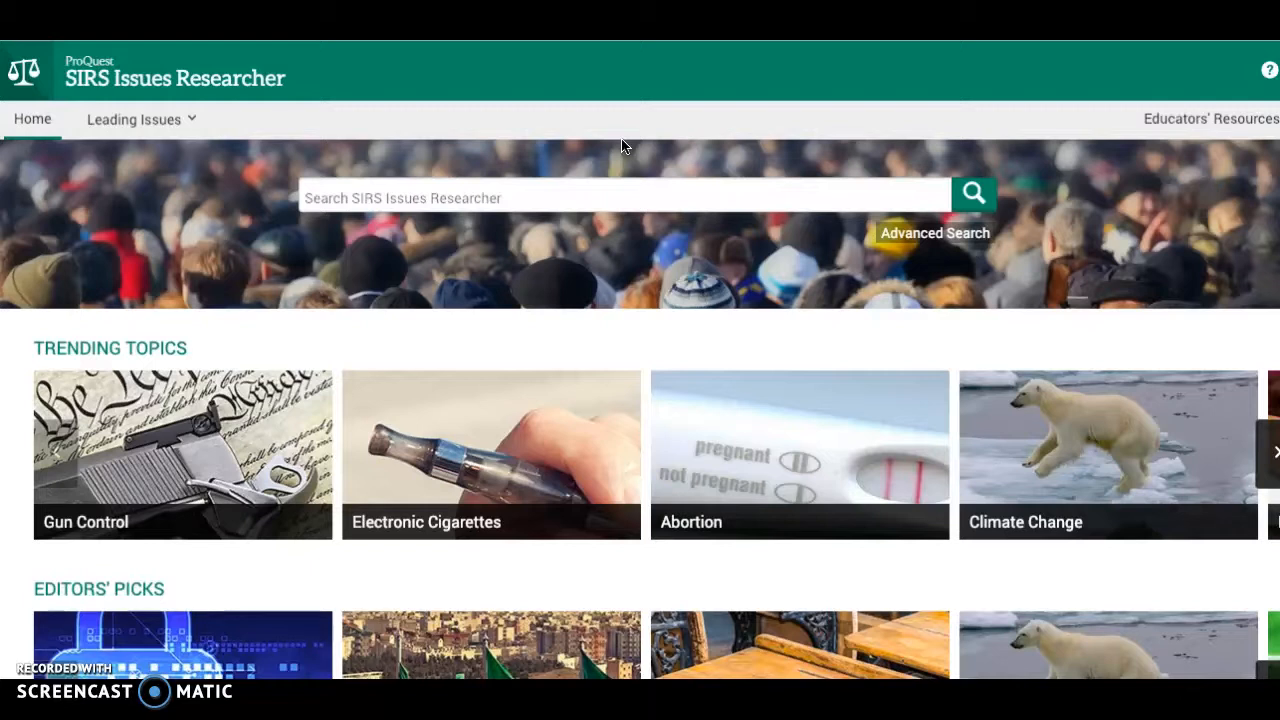
Step: Search SIRS Issues Researcher for "gay marriage" AND supreme court decisions, with the first two words as an exact phrase
{"action": "left_click", "coordinate": [466, 194]}
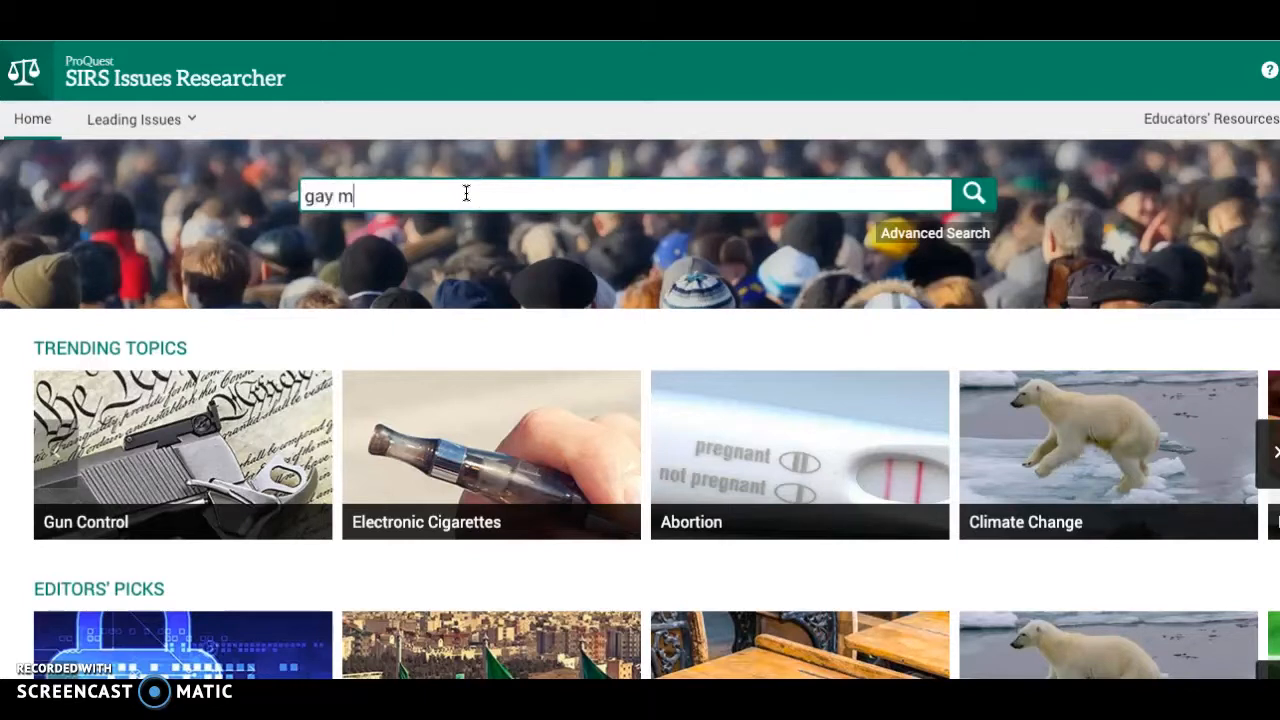
{"action": "type", "text": "ge"}
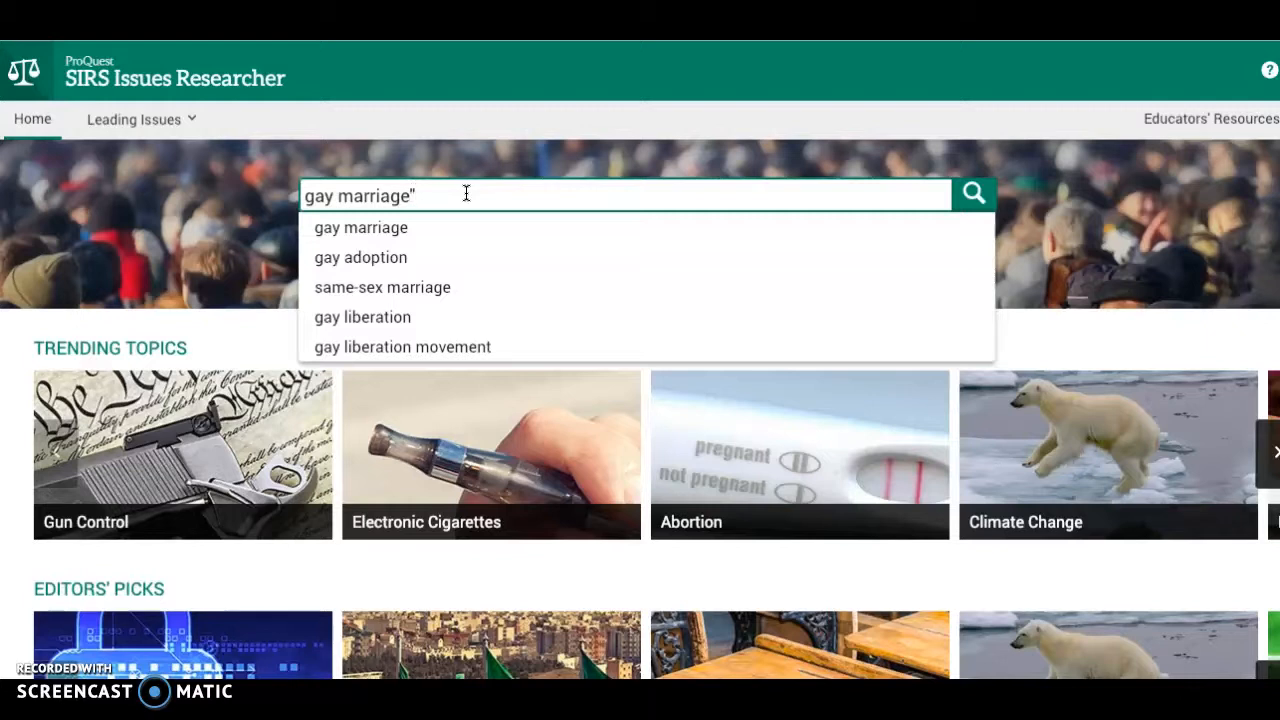
{"action": "type", "text": "\""}
{"action": "left_click", "coordinate": [520, 194]}
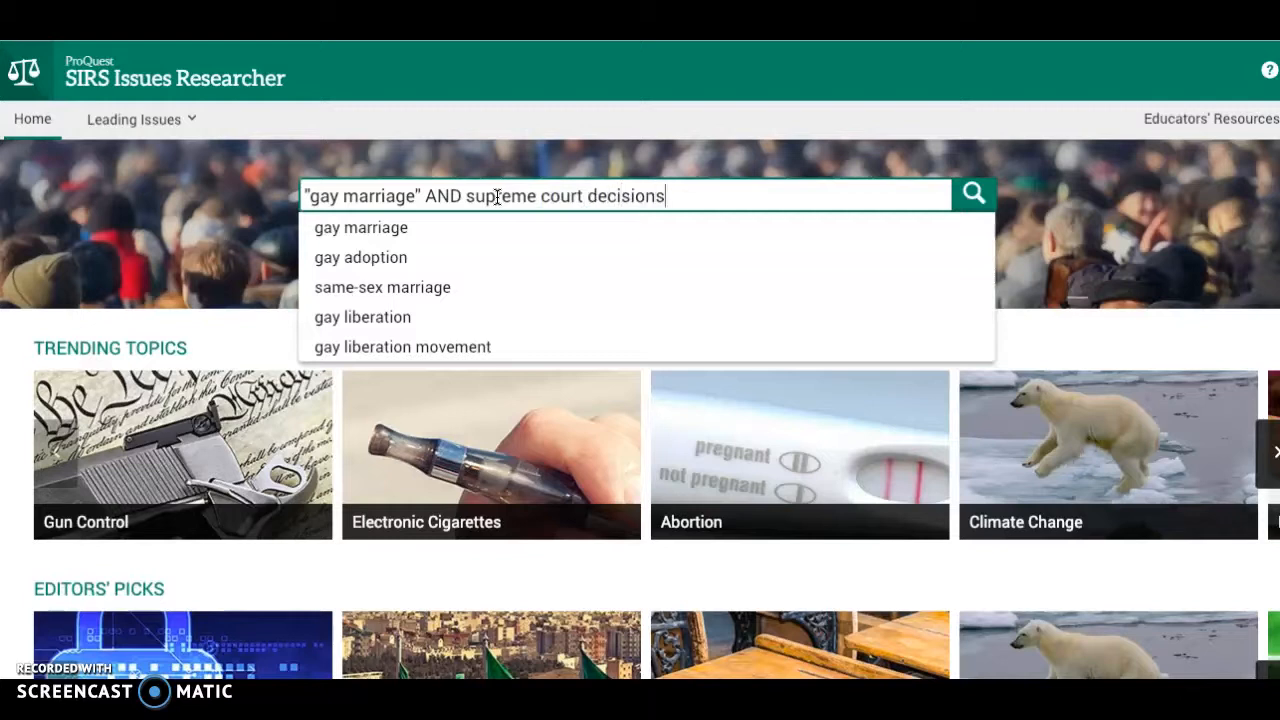
{"action": "left_click", "coordinate": [971, 194]}
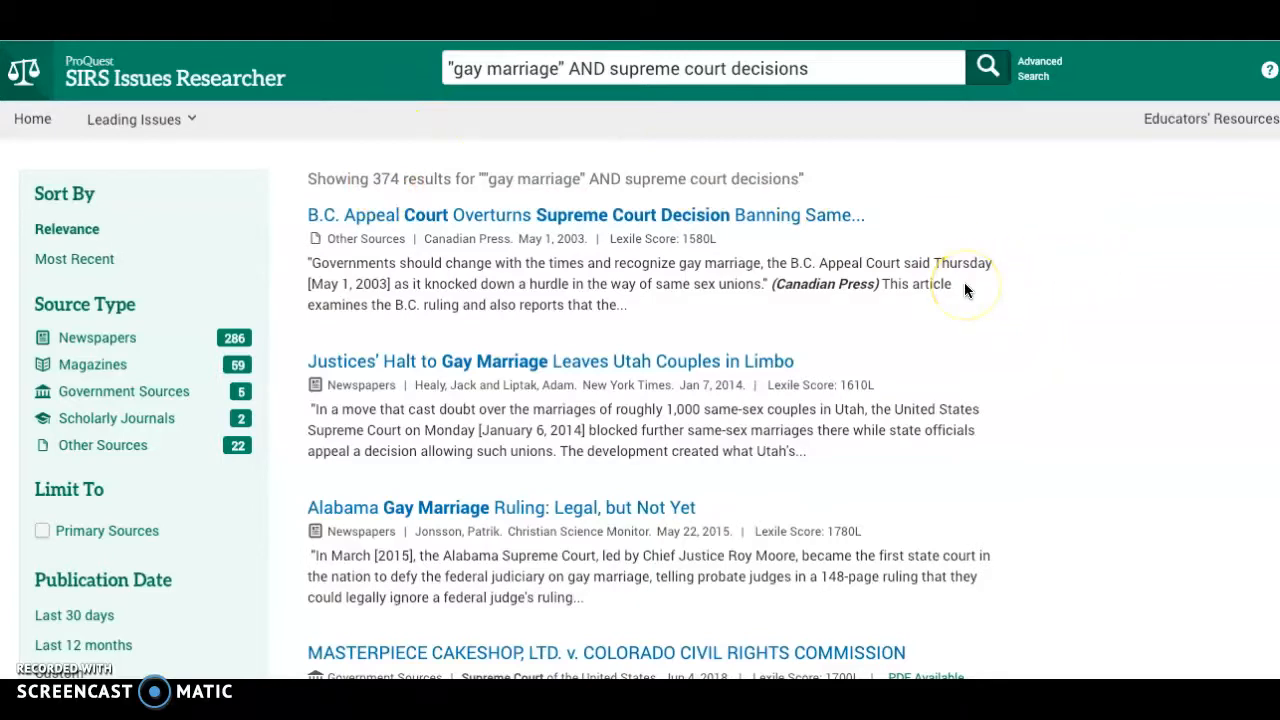
Step: Limit the search results to the Government Sources source type
{"action": "scroll", "coordinate": [964, 290], "scroll_direction": "down", "scroll_amount": 1}
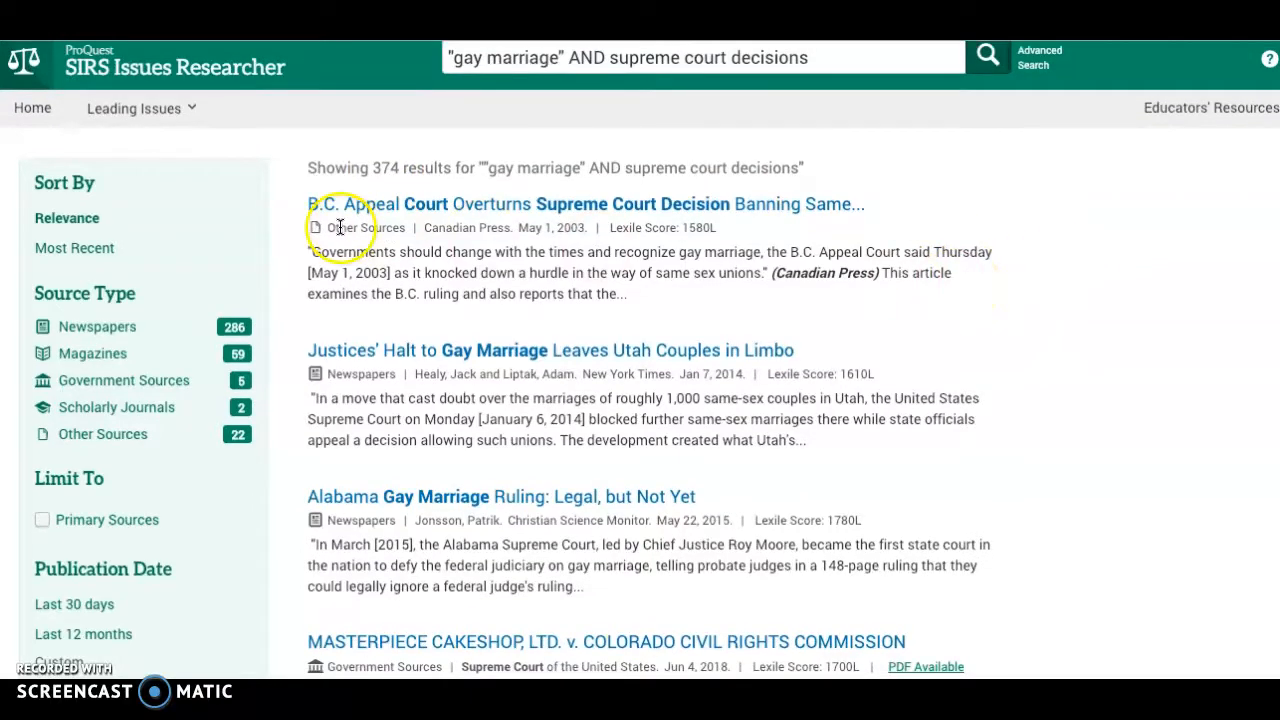
{"action": "left_click", "coordinate": [99, 388]}
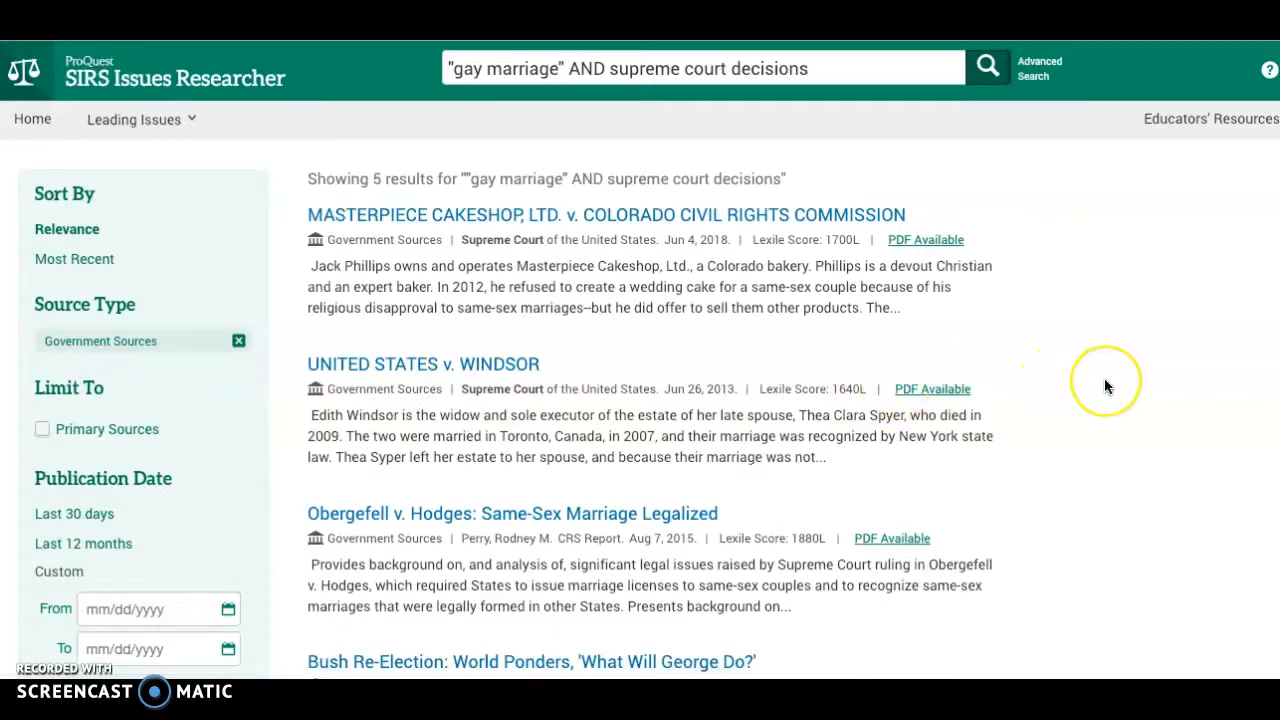
Step: Review the government results, comparing the issuing body, publication and date listed under each title
{"action": "scroll", "coordinate": [1105, 386], "scroll_direction": "down", "scroll_amount": 1}
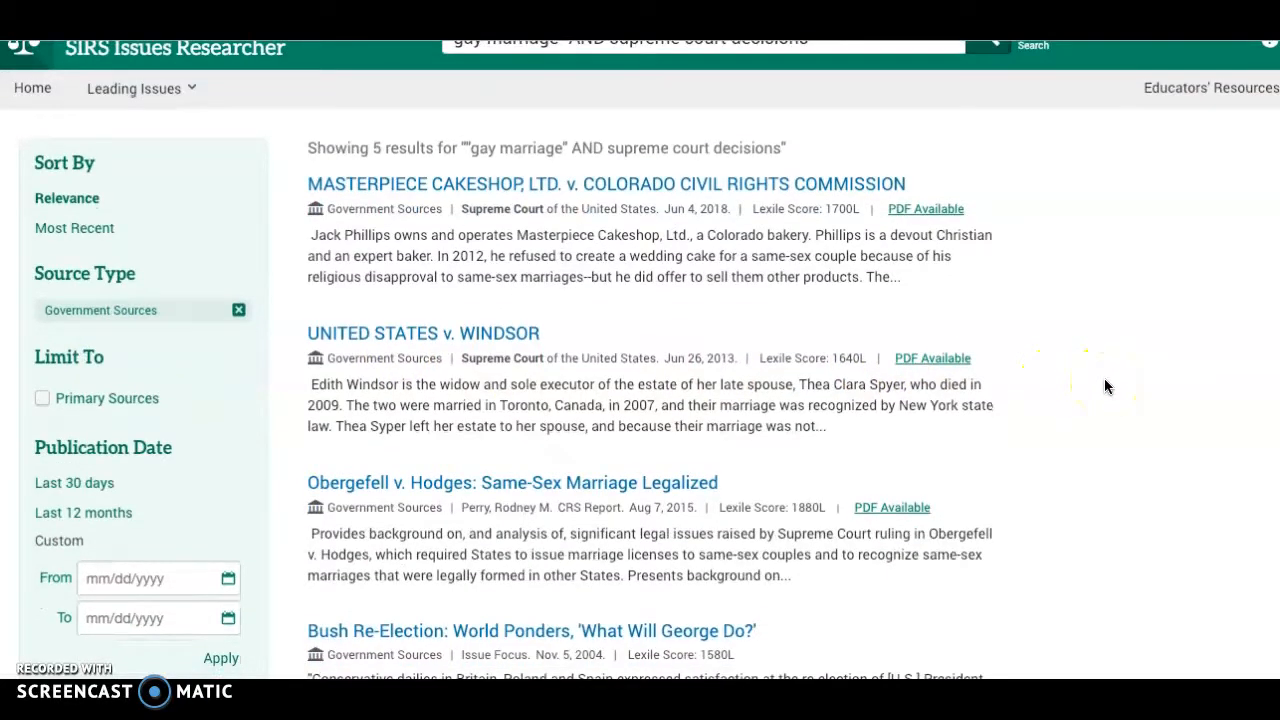
{"action": "scroll", "coordinate": [1105, 386], "scroll_direction": "down", "scroll_amount": 1}
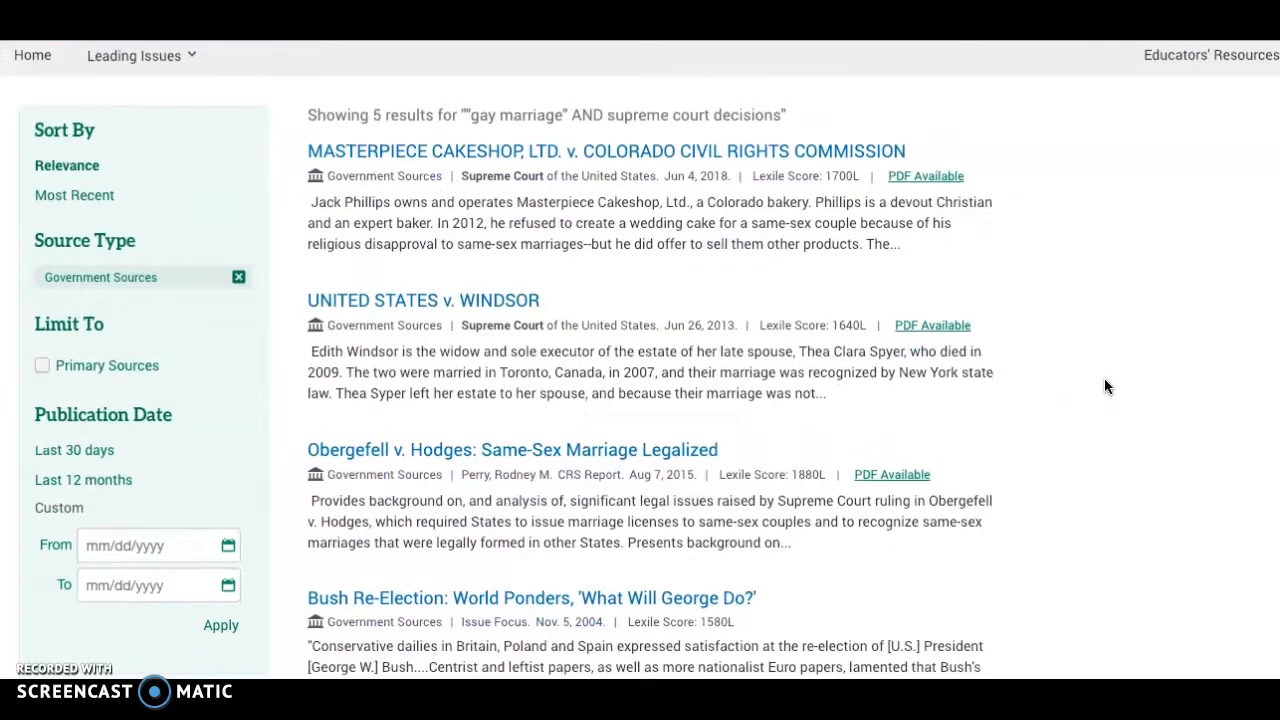
{"action": "scroll", "coordinate": [1105, 386], "scroll_direction": "down", "scroll_amount": 2}
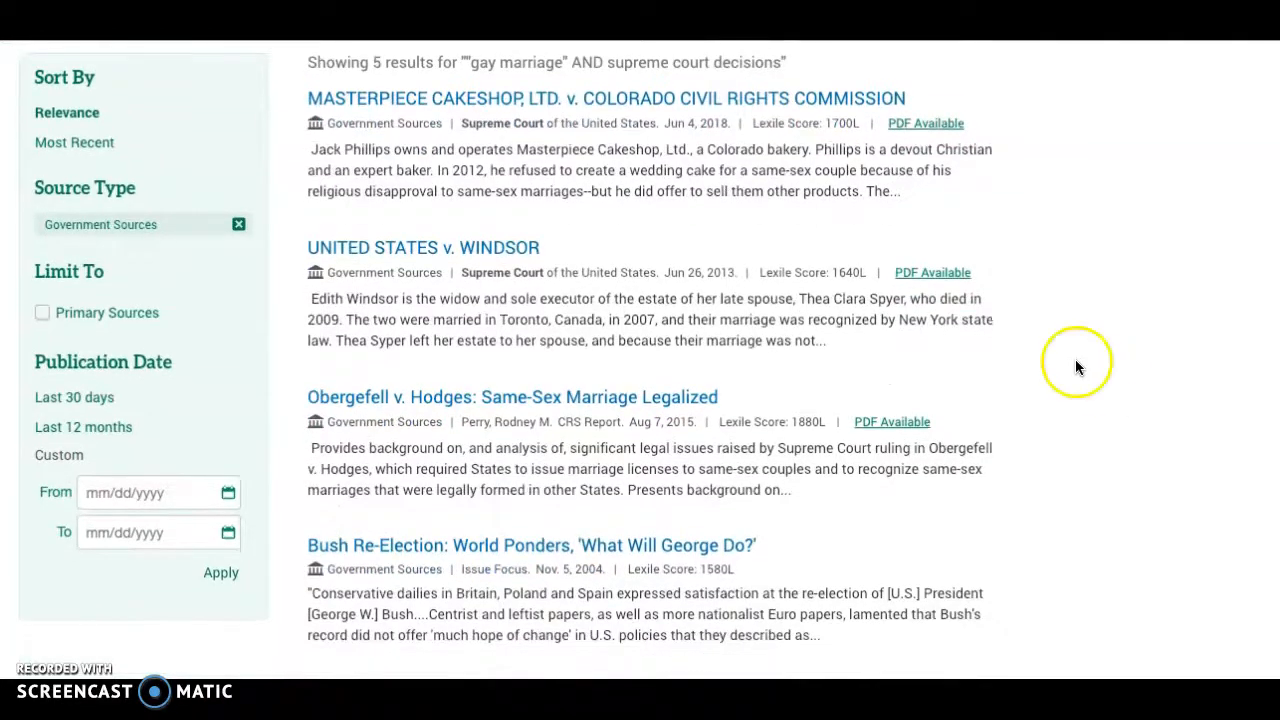
{"action": "left_click_drag", "start_coordinate": [460, 272], "coordinate": [640, 277]}
{"action": "left_click", "coordinate": [994, 380]}
{"action": "scroll", "coordinate": [995, 386], "scroll_direction": "down", "scroll_amount": 2}
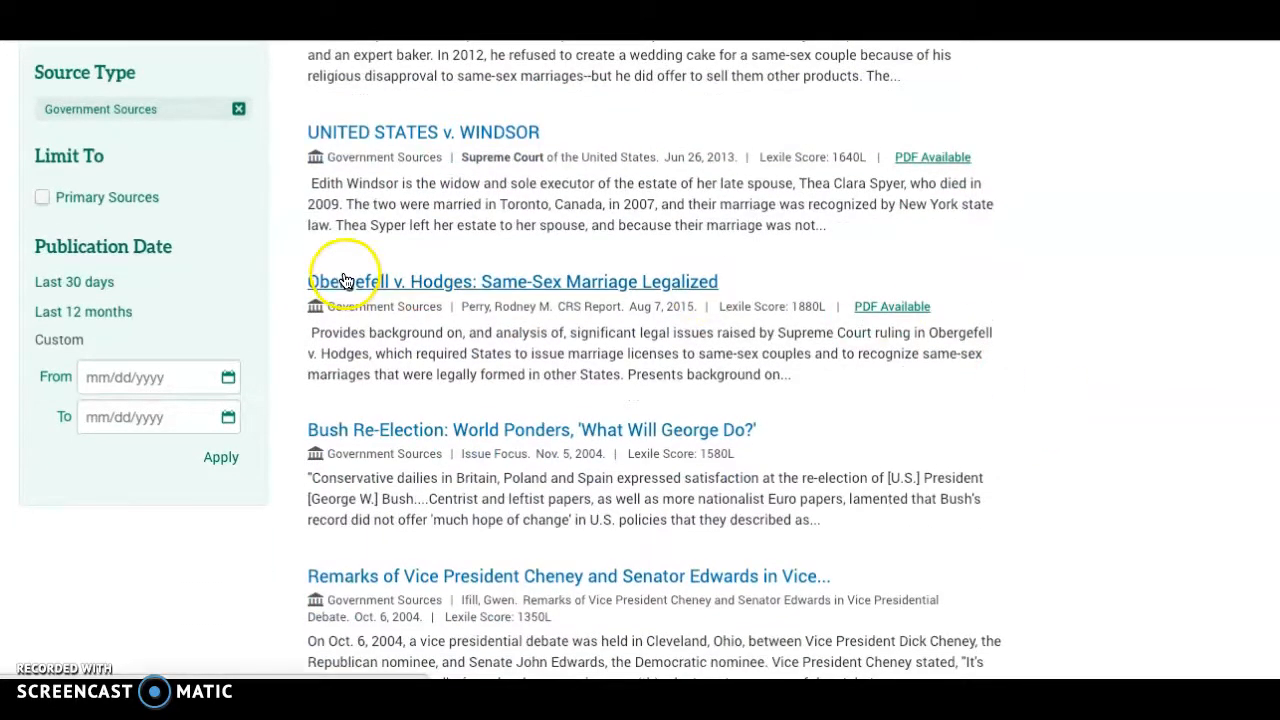
{"action": "left_click_drag", "start_coordinate": [330, 311], "coordinate": [471, 317]}
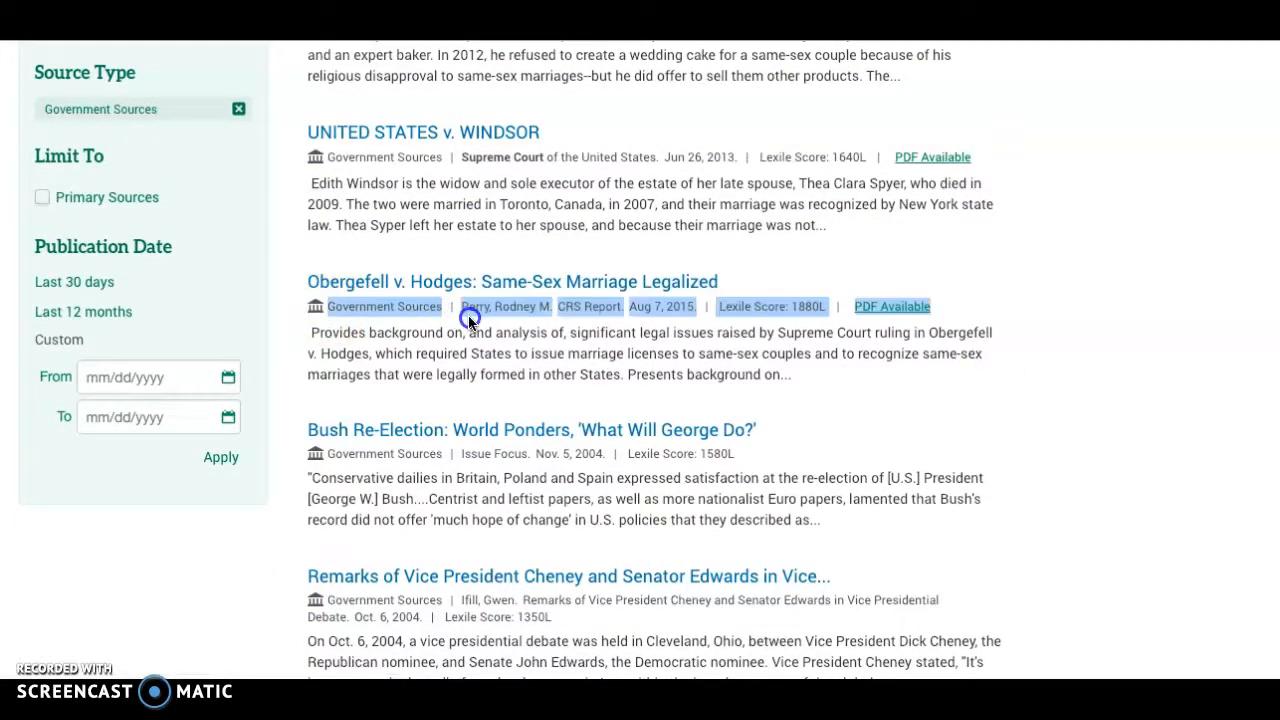
{"action": "left_click", "coordinate": [1134, 415]}
{"action": "scroll", "coordinate": [1134, 415], "scroll_direction": "down", "scroll_amount": 2}
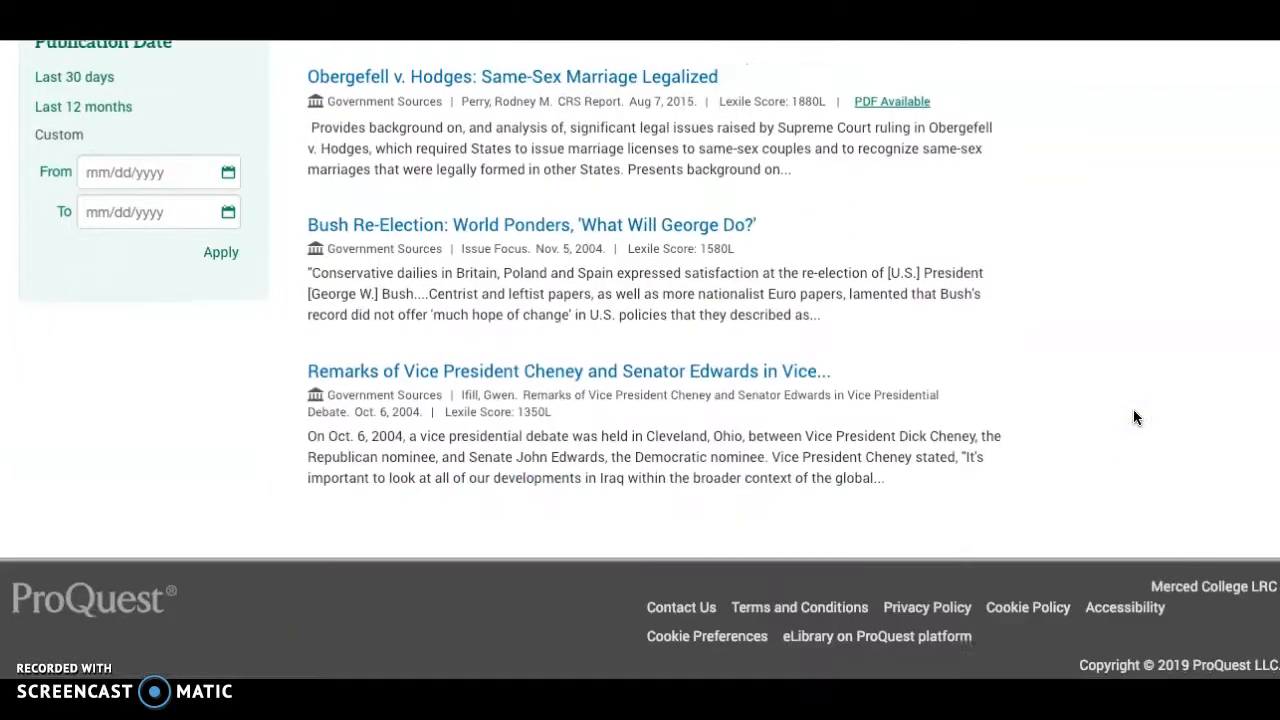
{"action": "scroll", "coordinate": [1134, 416], "scroll_direction": "up", "scroll_amount": 3}
{"action": "scroll", "coordinate": [1134, 410], "scroll_direction": "up", "scroll_amount": 3}
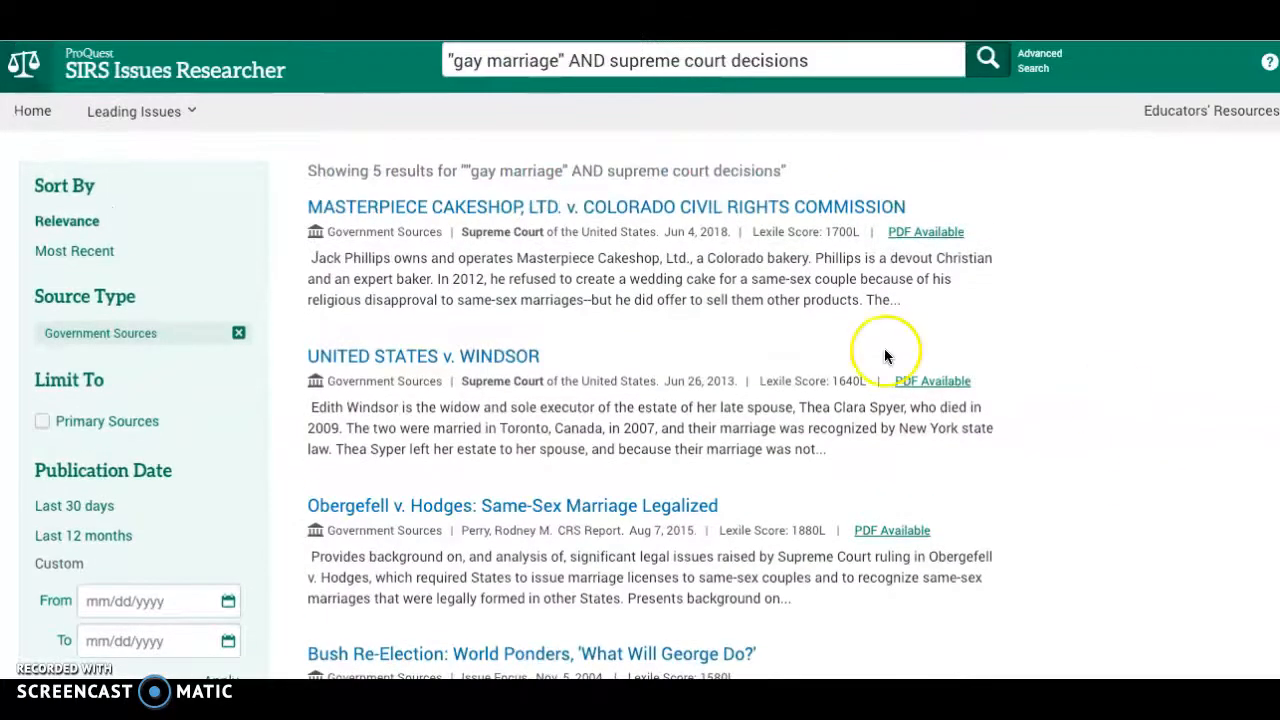
Step: Open the UNITED STATES v. WINDSOR document and look over its syllabus and majority opinion sections
{"action": "left_click", "coordinate": [461, 358]}
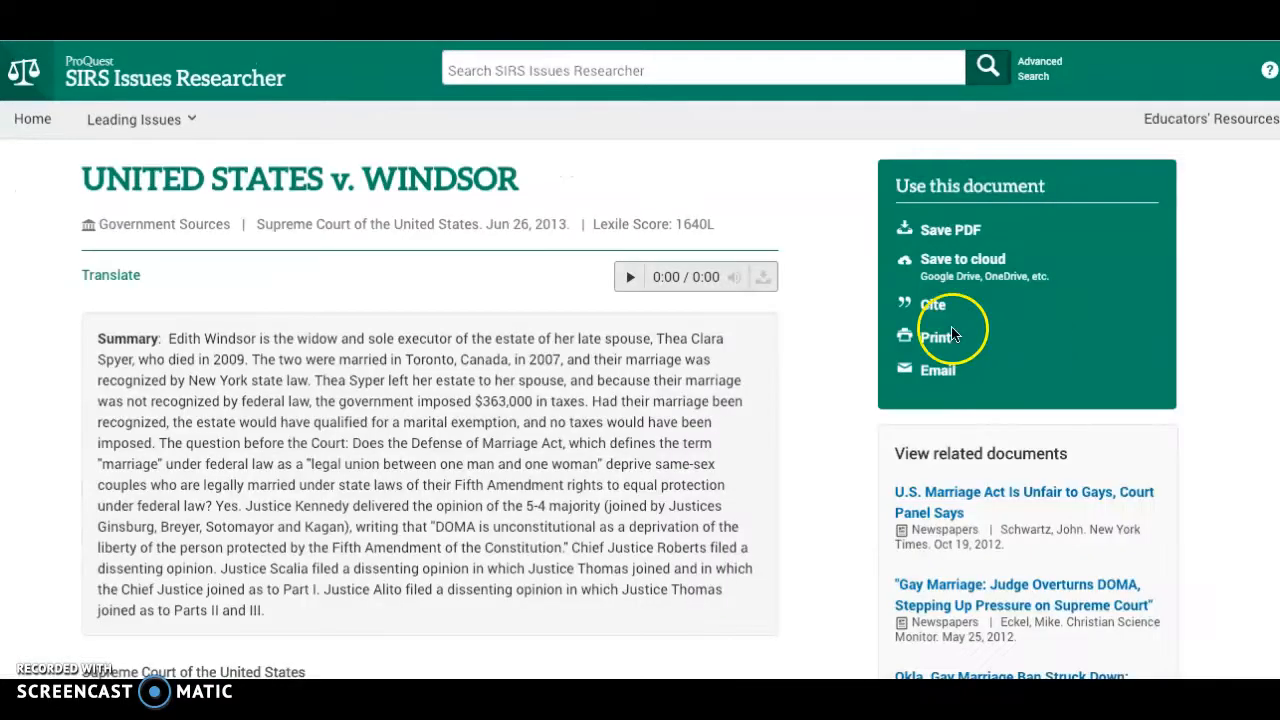
{"action": "scroll", "coordinate": [846, 428], "scroll_direction": "down", "scroll_amount": 7}
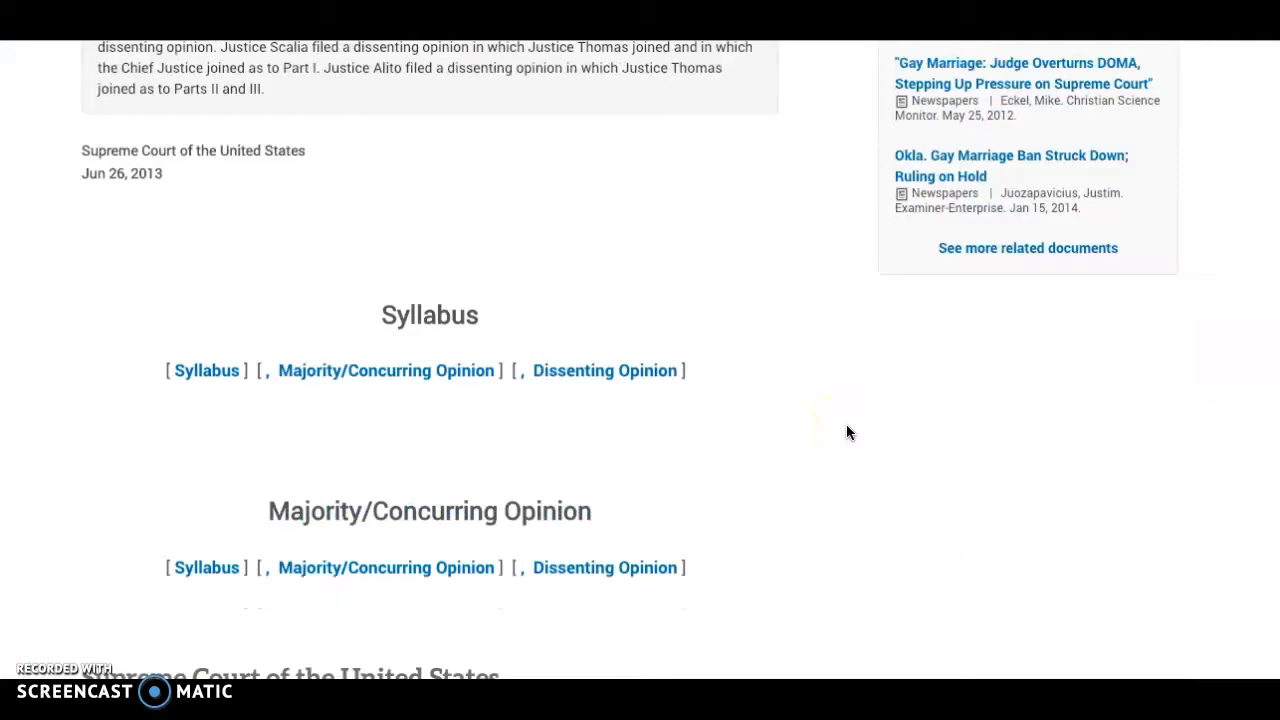
{"action": "scroll", "coordinate": [846, 432], "scroll_direction": "down", "scroll_amount": 3}
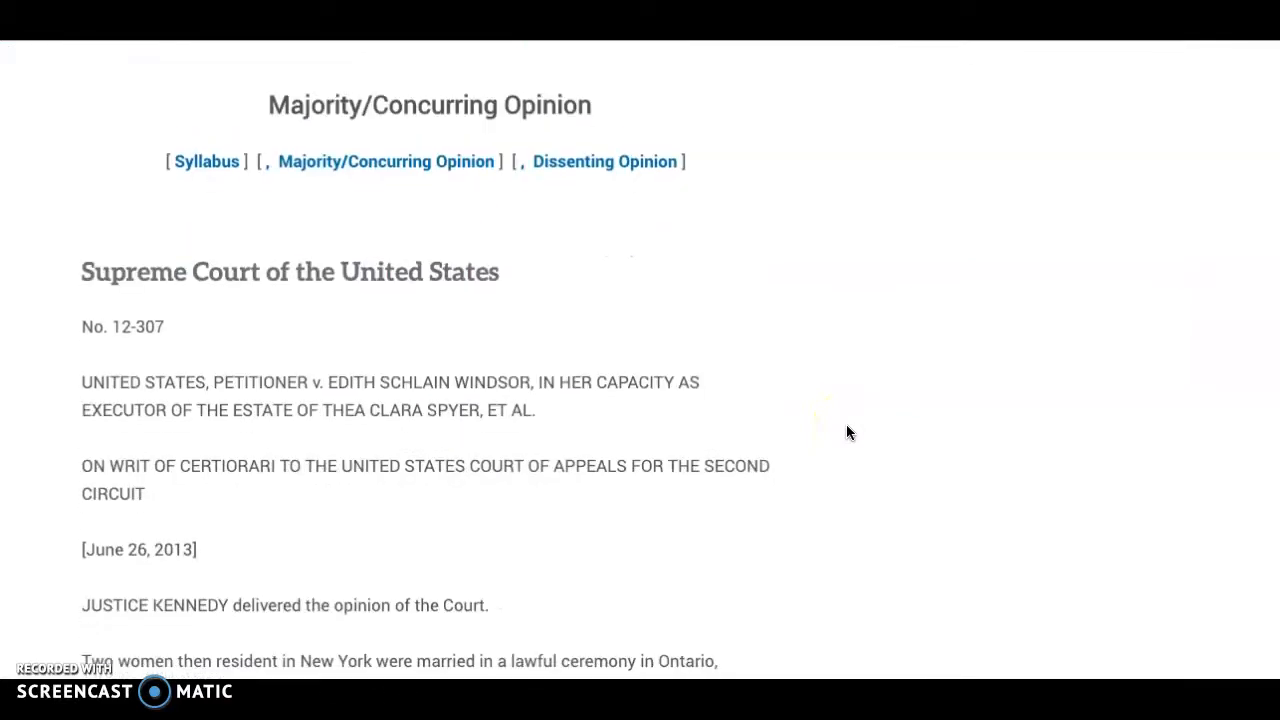
{"action": "scroll", "coordinate": [846, 432], "scroll_direction": "down", "scroll_amount": 1}
{"action": "scroll", "coordinate": [846, 432], "scroll_direction": "down", "scroll_amount": 1}
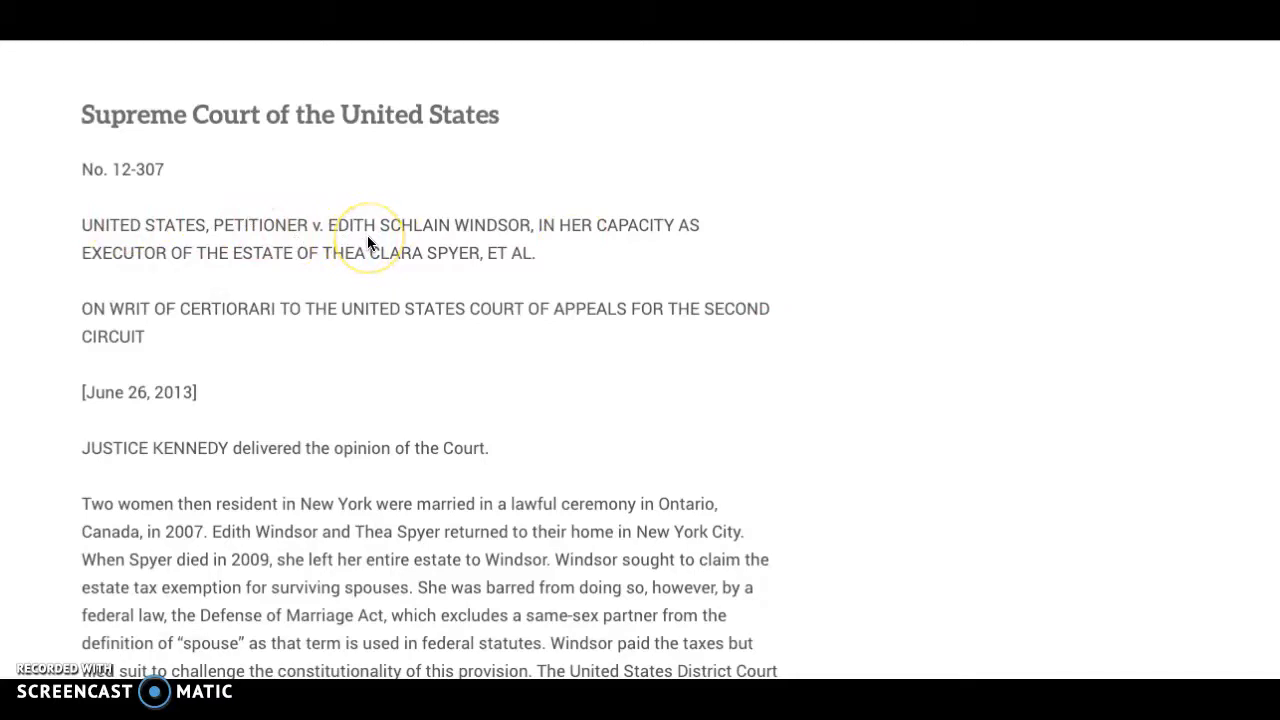
{"action": "scroll", "coordinate": [367, 243], "scroll_direction": "up", "scroll_amount": 4}
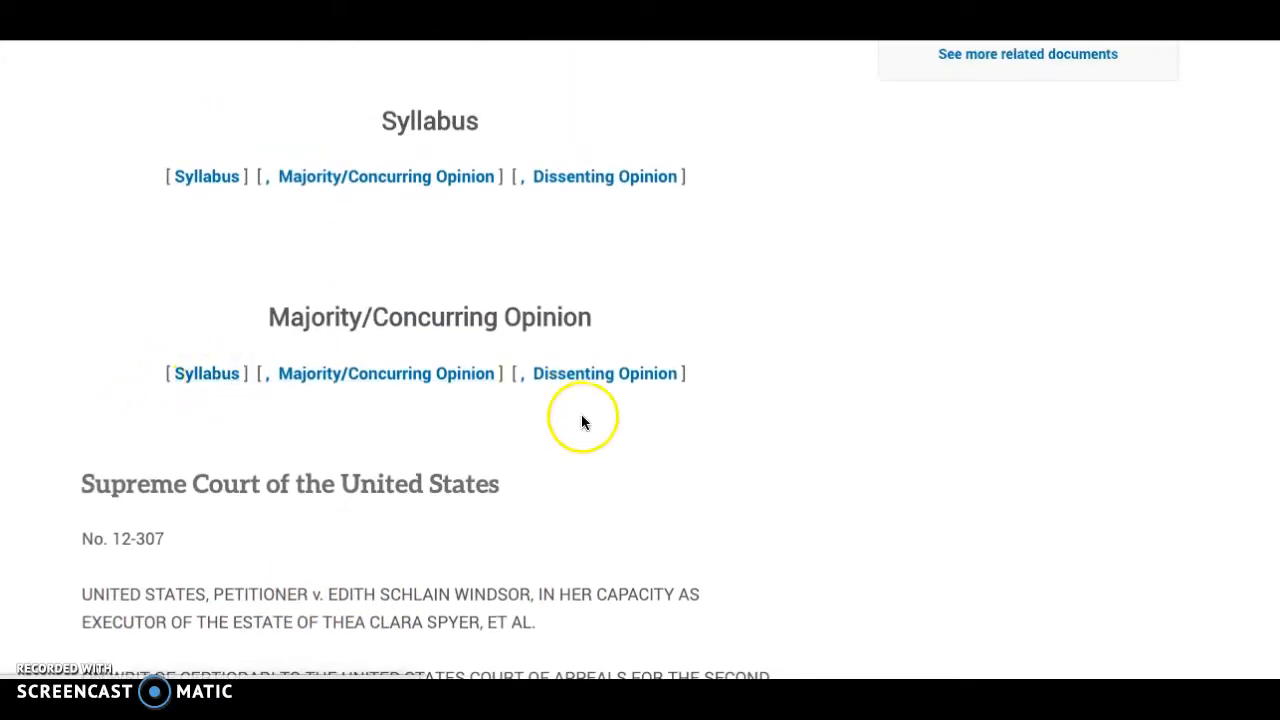
{"action": "scroll", "coordinate": [784, 466], "scroll_direction": "up", "scroll_amount": 3}
{"action": "scroll", "coordinate": [784, 466], "scroll_direction": "up", "scroll_amount": 4}
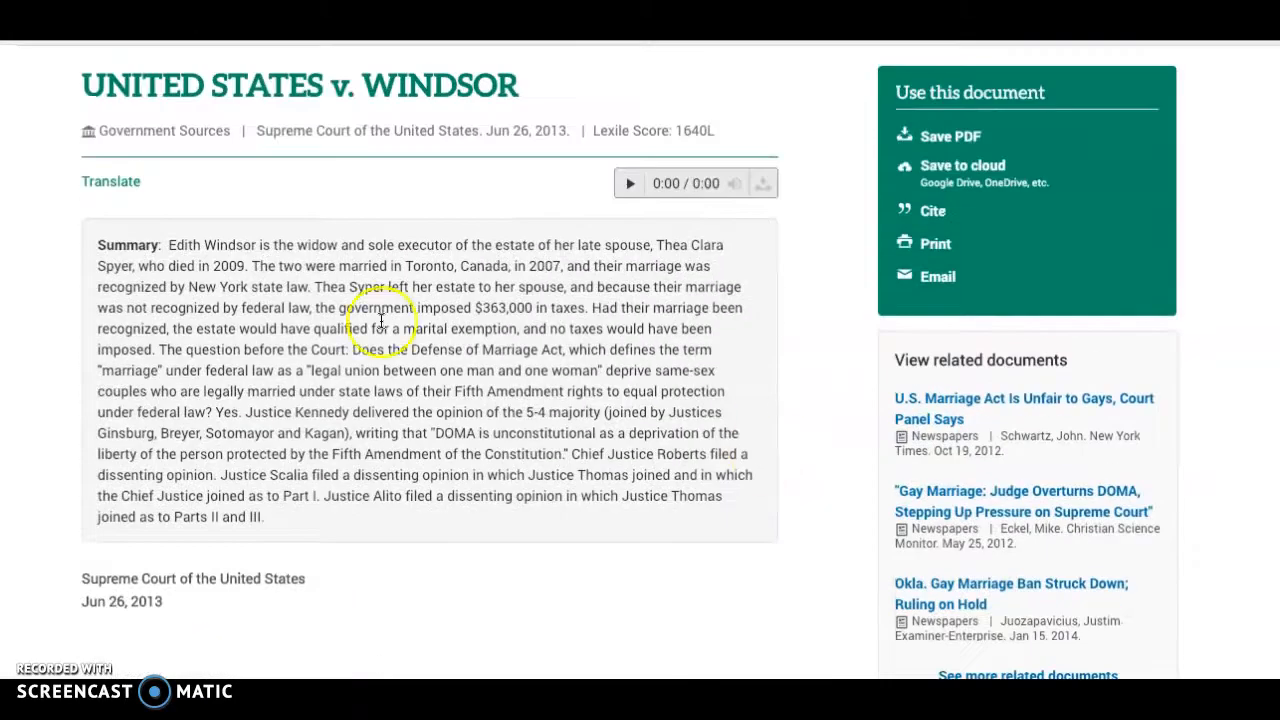
Step: Read the case summary's passage on the estate and federal law, and check the list of related documents
{"action": "left_click_drag", "start_coordinate": [315, 287], "coordinate": [436, 303]}
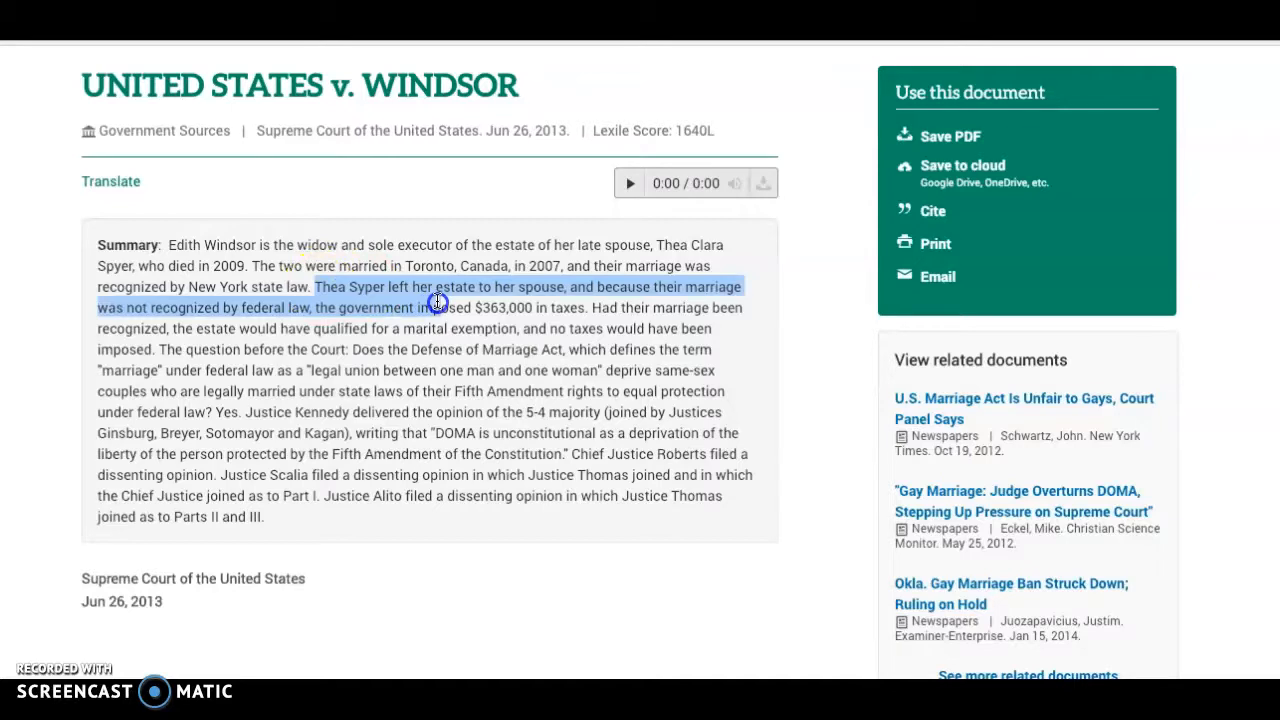
{"action": "left_click", "coordinate": [700, 385]}
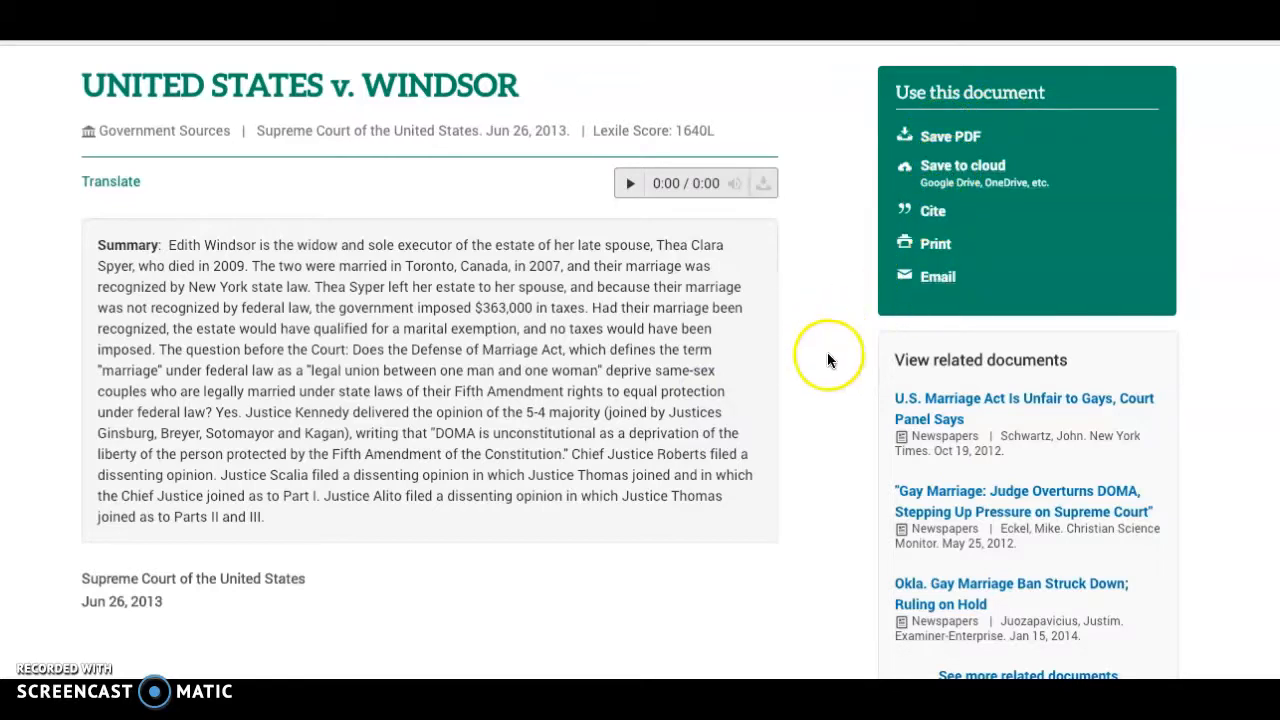
{"action": "scroll", "coordinate": [844, 424], "scroll_direction": "down", "scroll_amount": 3}
{"action": "scroll", "coordinate": [844, 424], "scroll_direction": "up", "scroll_amount": 1}
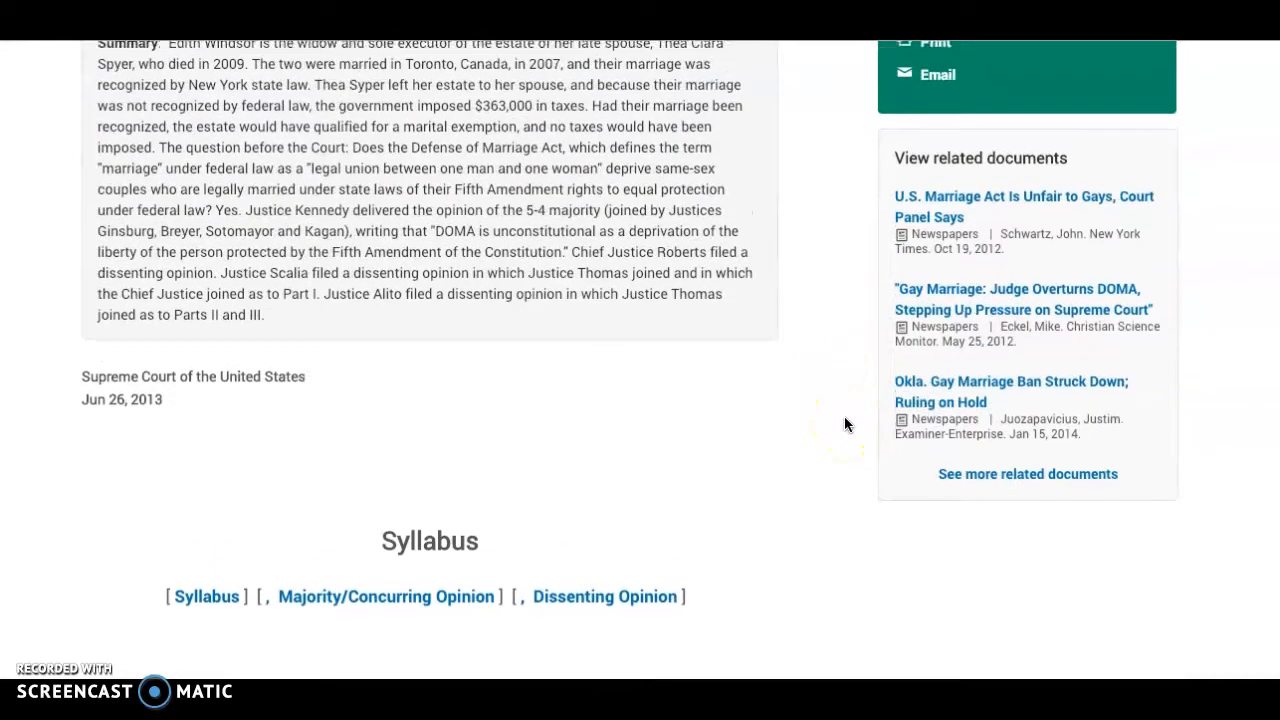
{"action": "scroll", "coordinate": [844, 424], "scroll_direction": "up", "scroll_amount": 1}
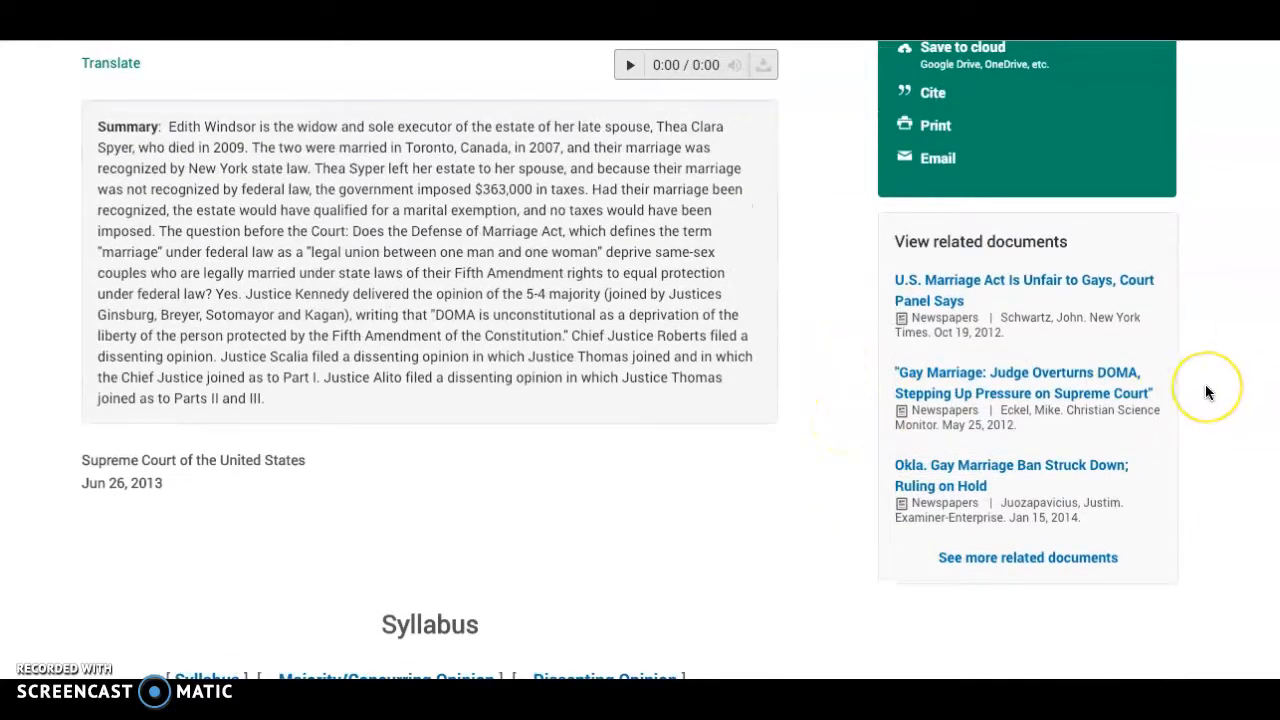
{"action": "scroll", "coordinate": [1205, 386], "scroll_direction": "up", "scroll_amount": 1}
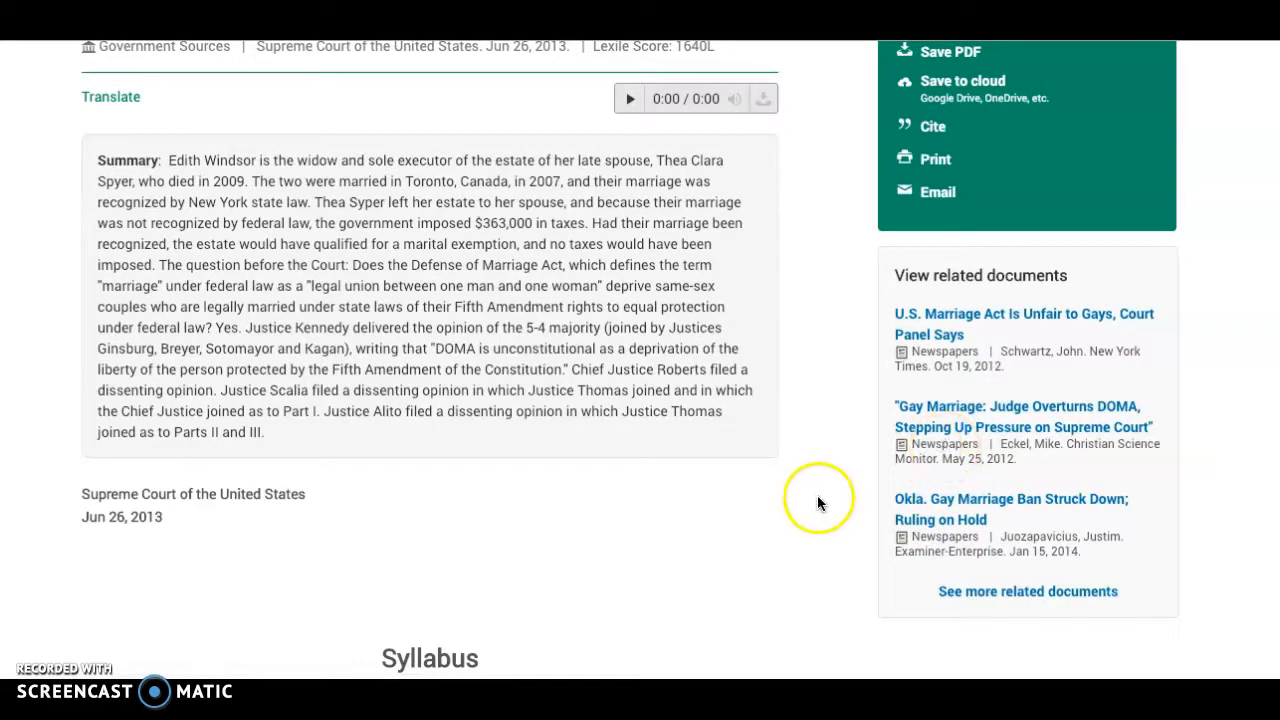
{"action": "scroll", "coordinate": [814, 512], "scroll_direction": "up", "scroll_amount": 2}
Step: Find the related subjects at the end of the document and open the subject U.S. Supreme Court, Decisions, Landmark
{"action": "scroll", "coordinate": [57, 323], "scroll_direction": "down", "scroll_amount": 4}
{"action": "scroll", "coordinate": [60, 325], "scroll_direction": "down", "scroll_amount": 3}
{"action": "scroll", "coordinate": [60, 325], "scroll_direction": "down", "scroll_amount": 14}
{"action": "scroll", "coordinate": [60, 325], "scroll_direction": "down", "scroll_amount": 15}
{"action": "scroll", "coordinate": [61, 325], "scroll_direction": "down", "scroll_amount": 15}
{"action": "scroll", "coordinate": [61, 325], "scroll_direction": "down", "scroll_amount": 15}
{"action": "scroll", "coordinate": [61, 325], "scroll_direction": "down", "scroll_amount": 15}
{"action": "scroll", "coordinate": [61, 325], "scroll_direction": "up", "scroll_amount": 10}
{"action": "scroll", "coordinate": [61, 325], "scroll_direction": "down", "scroll_amount": 3}
{"action": "scroll", "coordinate": [61, 325], "scroll_direction": "down", "scroll_amount": 20}
{"action": "scroll", "coordinate": [61, 325], "scroll_direction": "down", "scroll_amount": 10}
{"action": "scroll", "coordinate": [61, 325], "scroll_direction": "down", "scroll_amount": 15}
{"action": "scroll", "coordinate": [58, 320], "scroll_direction": "down", "scroll_amount": 20}
{"action": "scroll", "coordinate": [58, 324], "scroll_direction": "down", "scroll_amount": 20}
{"action": "scroll", "coordinate": [58, 325], "scroll_direction": "down", "scroll_amount": 20}
{"action": "scroll", "coordinate": [58, 325], "scroll_direction": "down", "scroll_amount": 20}
{"action": "scroll", "coordinate": [58, 324], "scroll_direction": "down", "scroll_amount": 20}
{"action": "scroll", "coordinate": [58, 325], "scroll_direction": "down", "scroll_amount": 20}
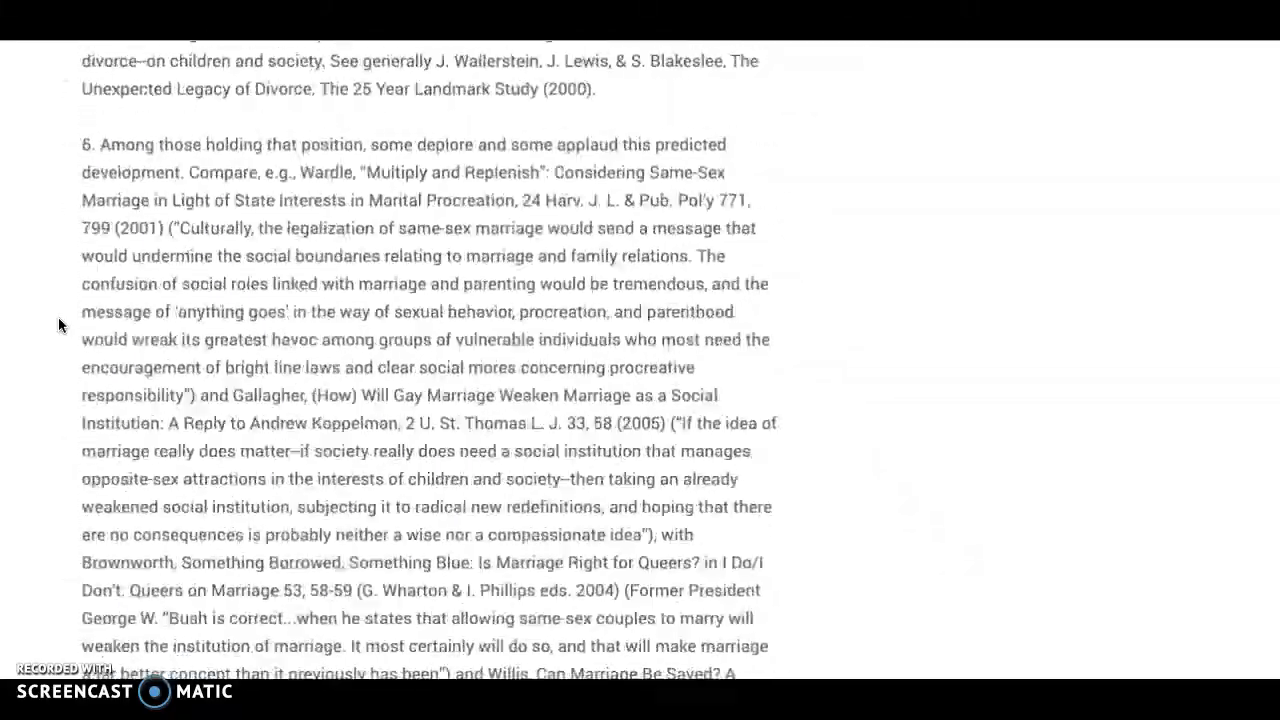
{"action": "left_click", "coordinate": [67, 197]}
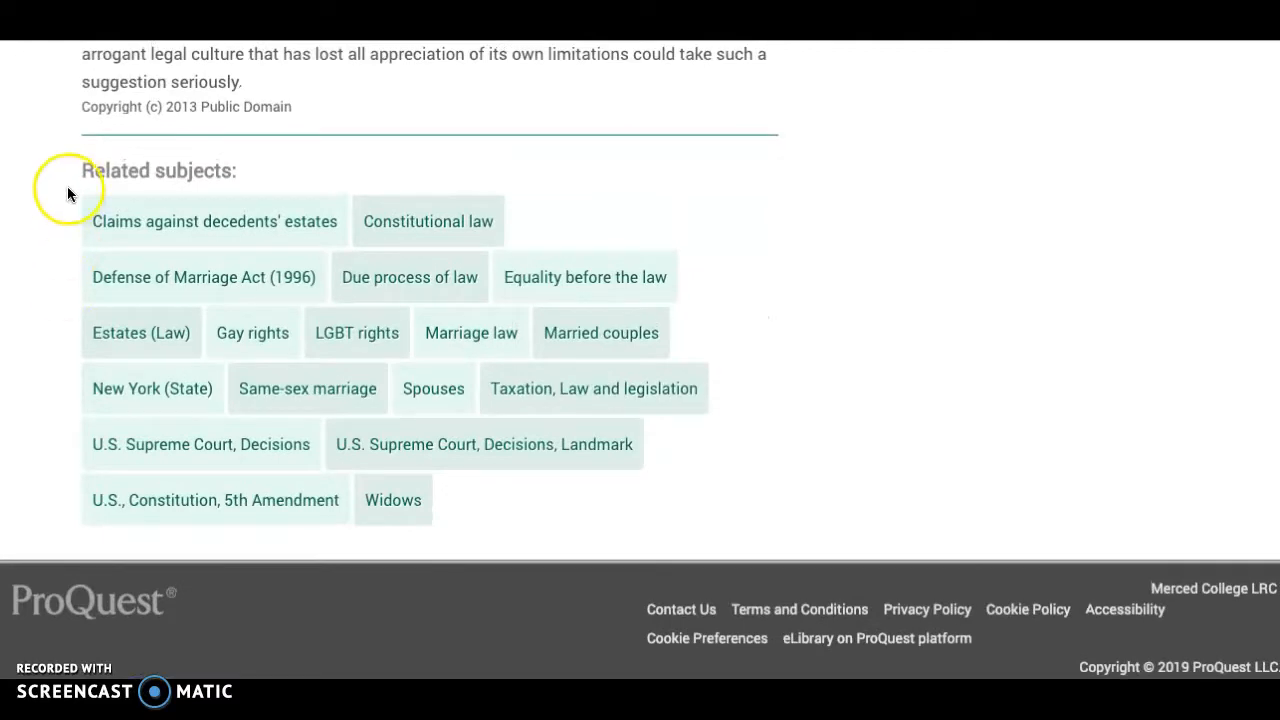
{"action": "mouse_move", "coordinate": [82, 170]}
{"action": "left_mouse_down"}
{"action": "mouse_move", "coordinate": [152, 177]}
{"action": "mouse_move", "coordinate": [80, 169]}
{"action": "left_mouse_up"}
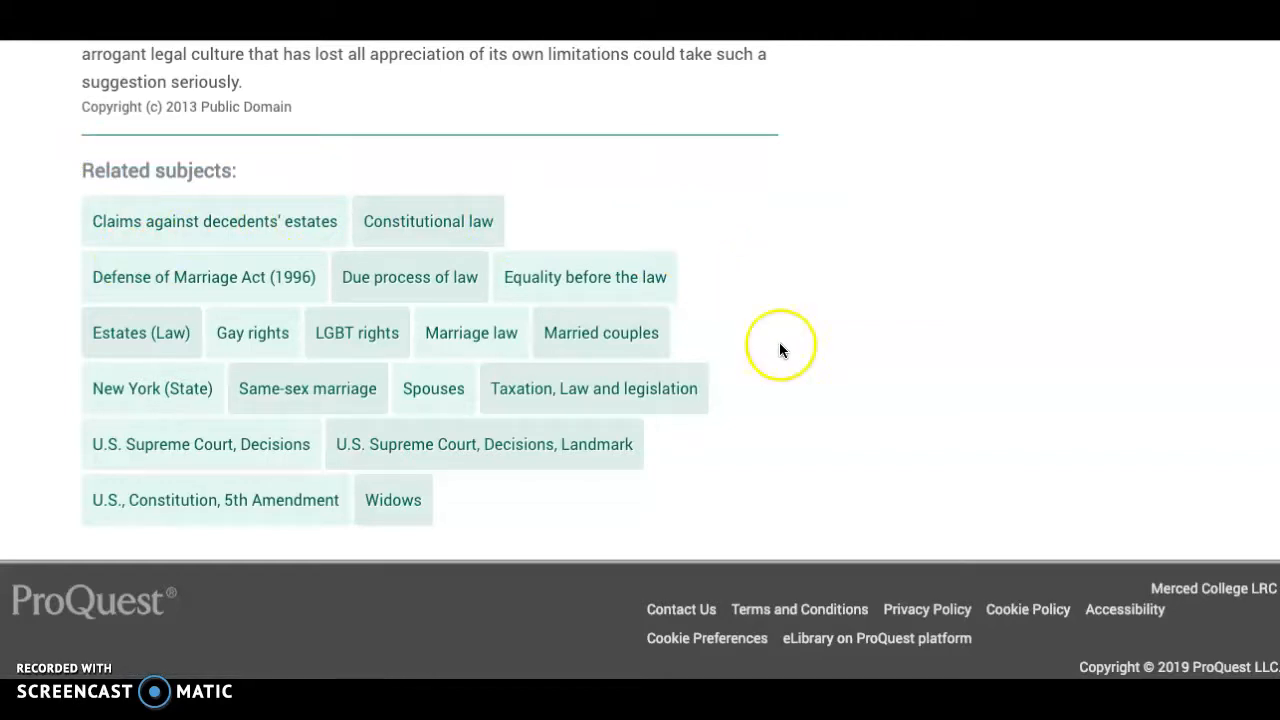
{"action": "left_click", "coordinate": [529, 451]}
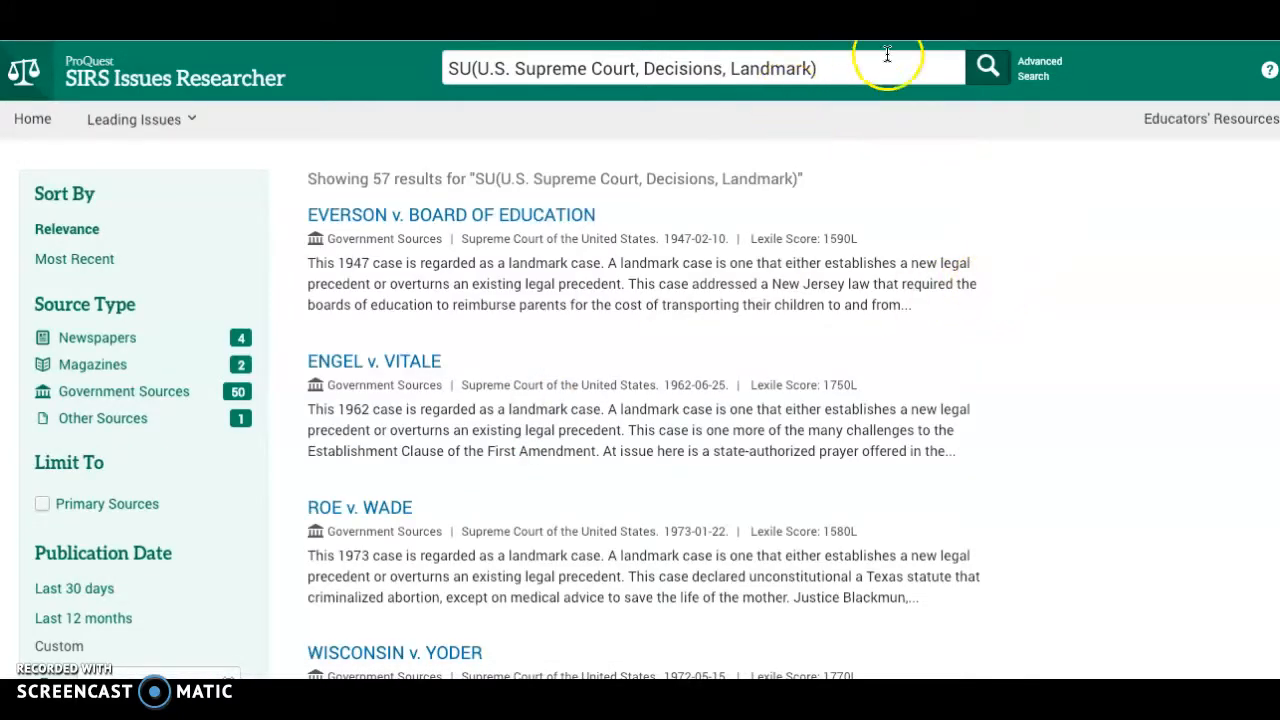
Step: Examine the subject query in the search box and look through the landmark decision results
{"action": "left_click", "coordinate": [823, 66]}
{"action": "left_click_drag", "start_coordinate": [630, 93], "coordinate": [451, 66]}
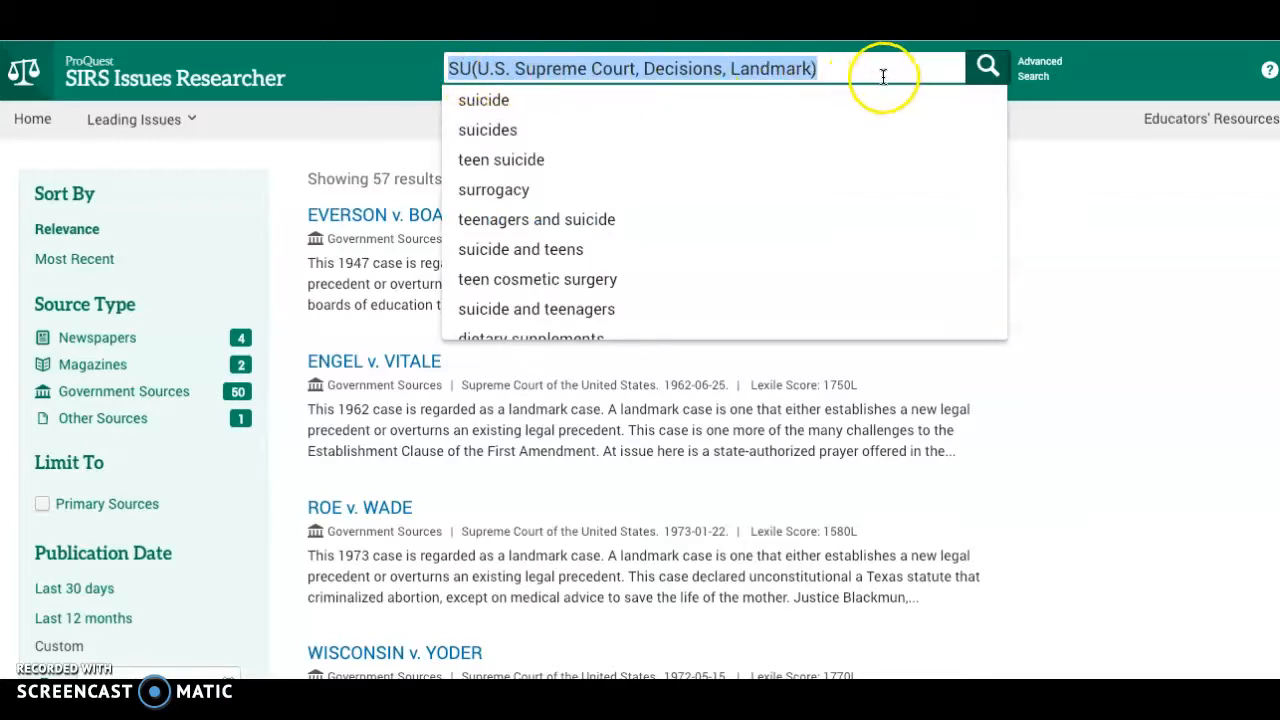
{"action": "left_click", "coordinate": [1088, 191]}
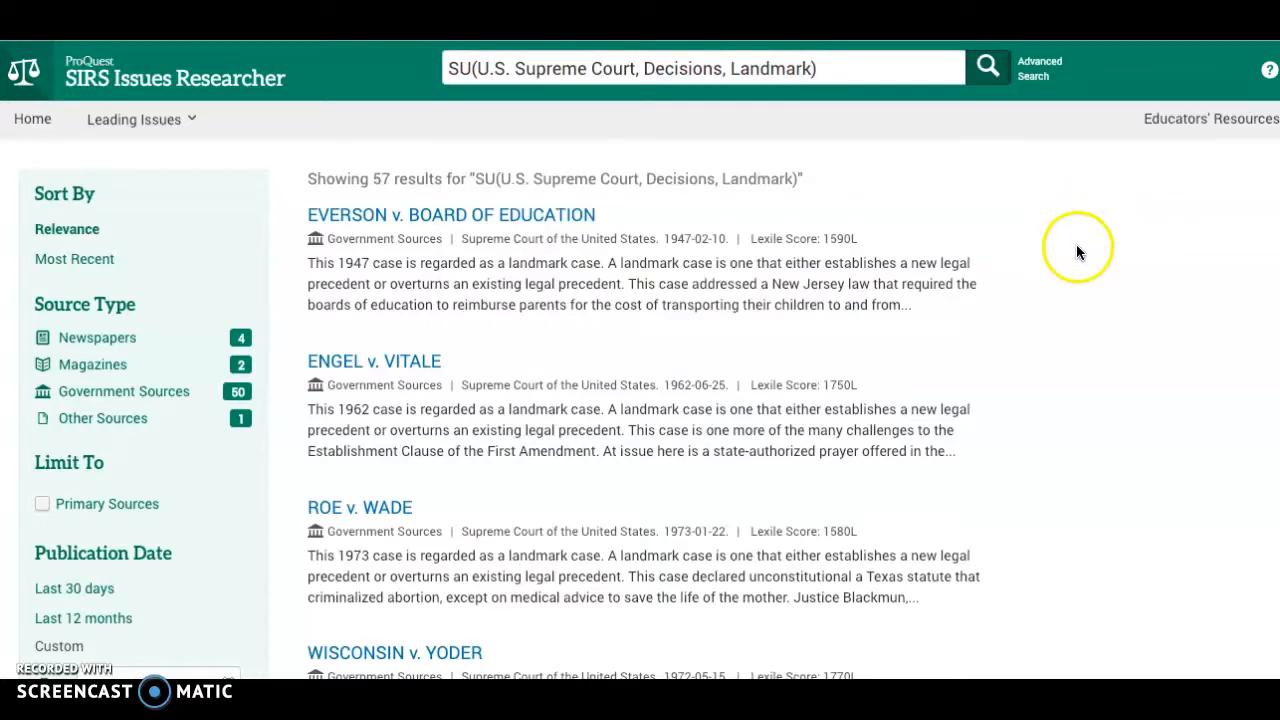
{"action": "scroll", "coordinate": [1076, 244], "scroll_direction": "down", "scroll_amount": 1}
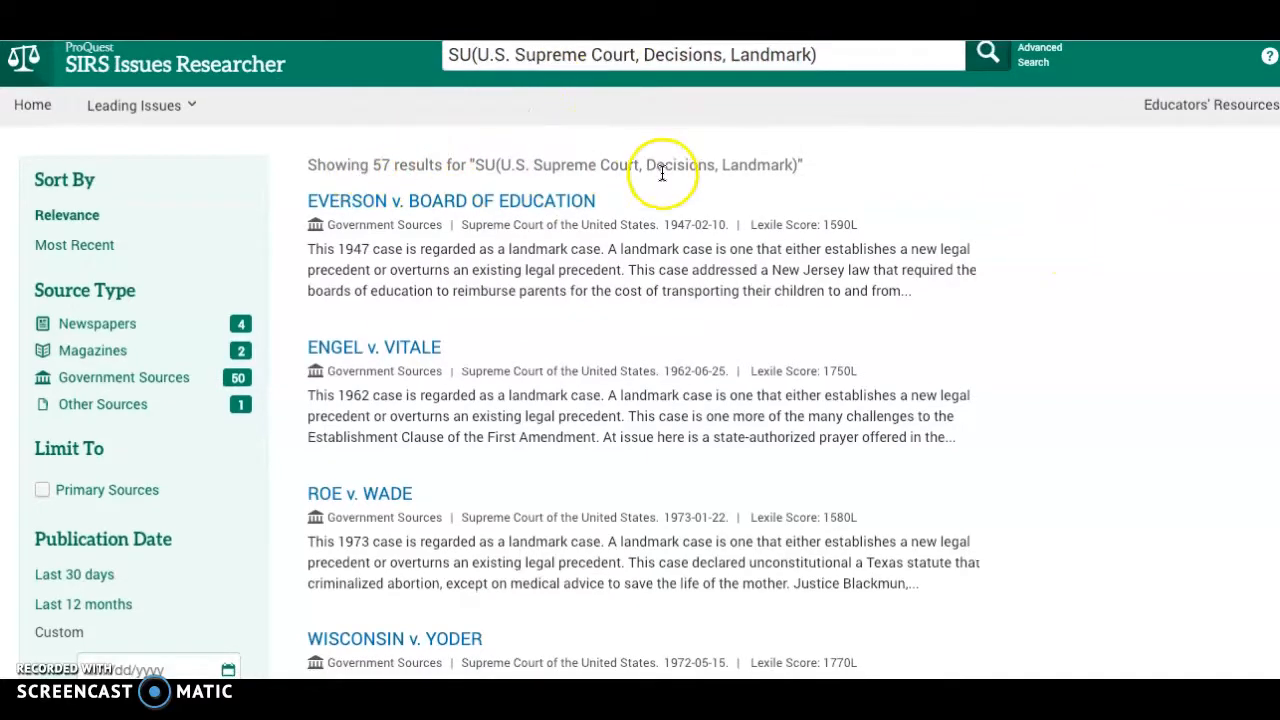
{"action": "scroll", "coordinate": [1021, 215], "scroll_direction": "down", "scroll_amount": 1}
{"action": "scroll", "coordinate": [1021, 215], "scroll_direction": "up", "scroll_amount": 1}
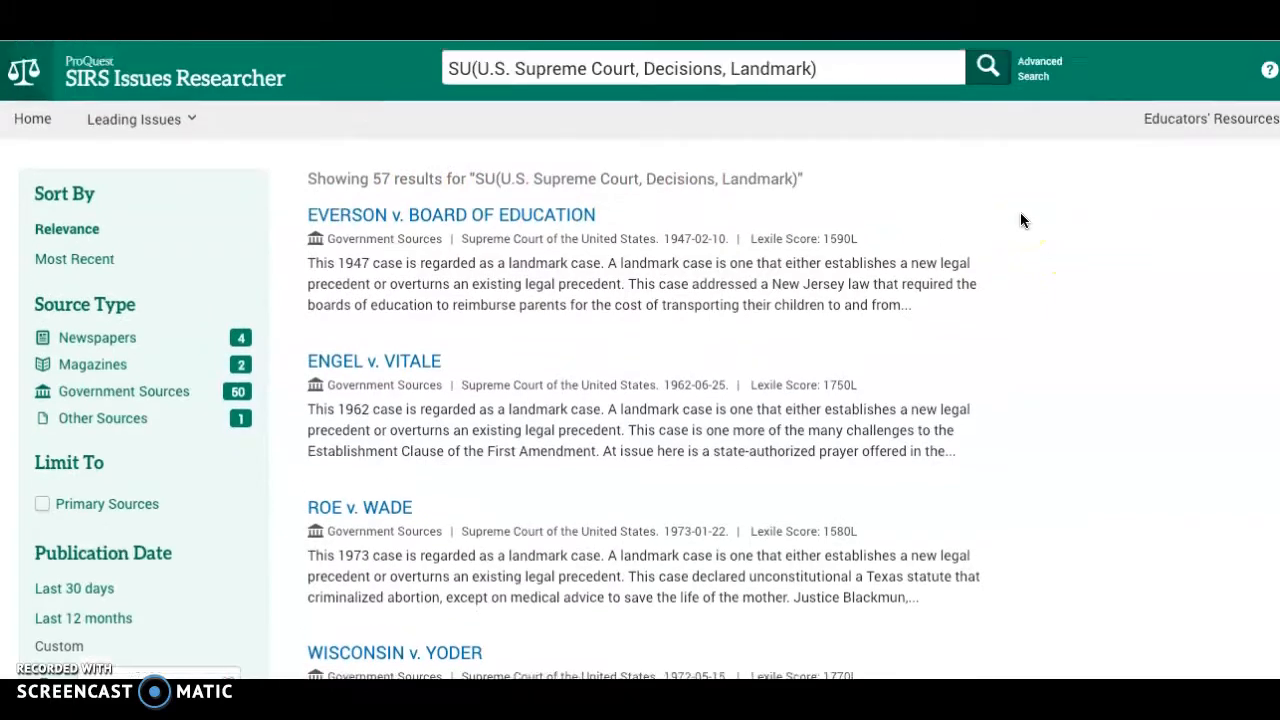
{"action": "scroll", "coordinate": [1021, 215], "scroll_direction": "down", "scroll_amount": 4}
{"action": "scroll", "coordinate": [1021, 214], "scroll_direction": "down", "scroll_amount": 4}
{"action": "scroll", "coordinate": [1021, 214], "scroll_direction": "up", "scroll_amount": 8}
Step: Narrow the landmark decisions subject search by adding gay marriage to the query, and review the results
{"action": "left_click", "coordinate": [838, 68]}
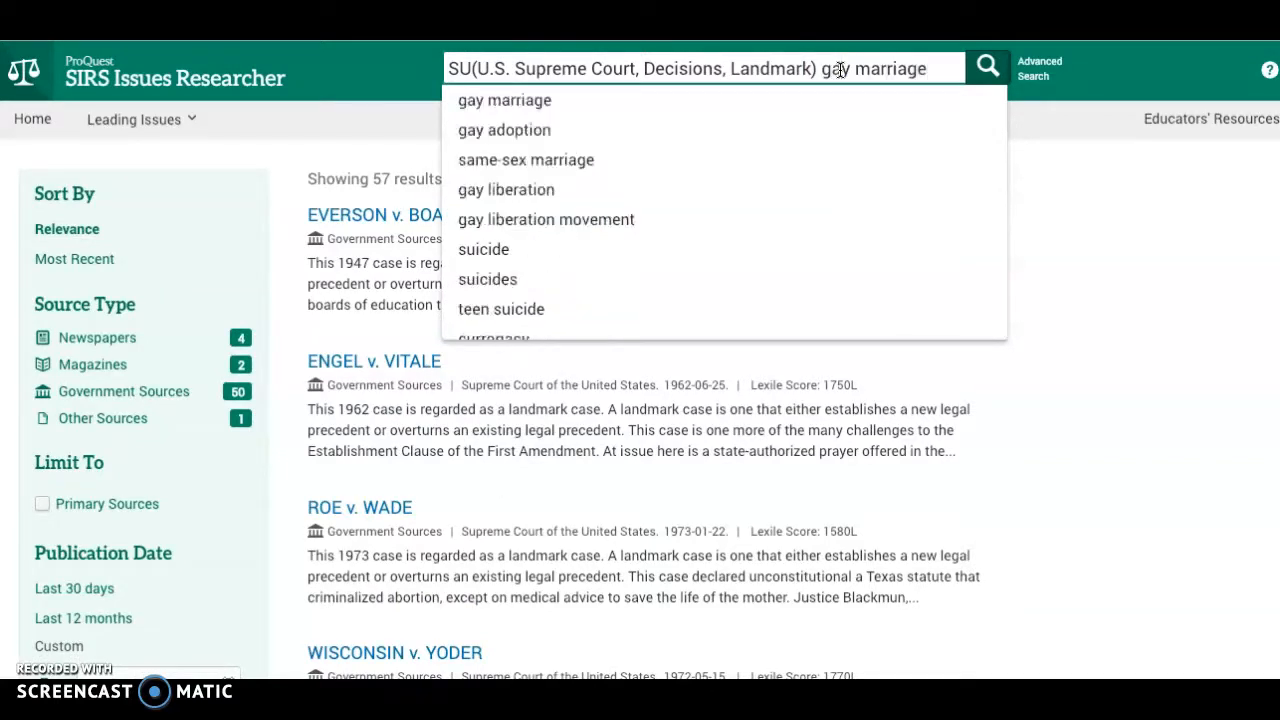
{"action": "left_click", "coordinate": [985, 66]}
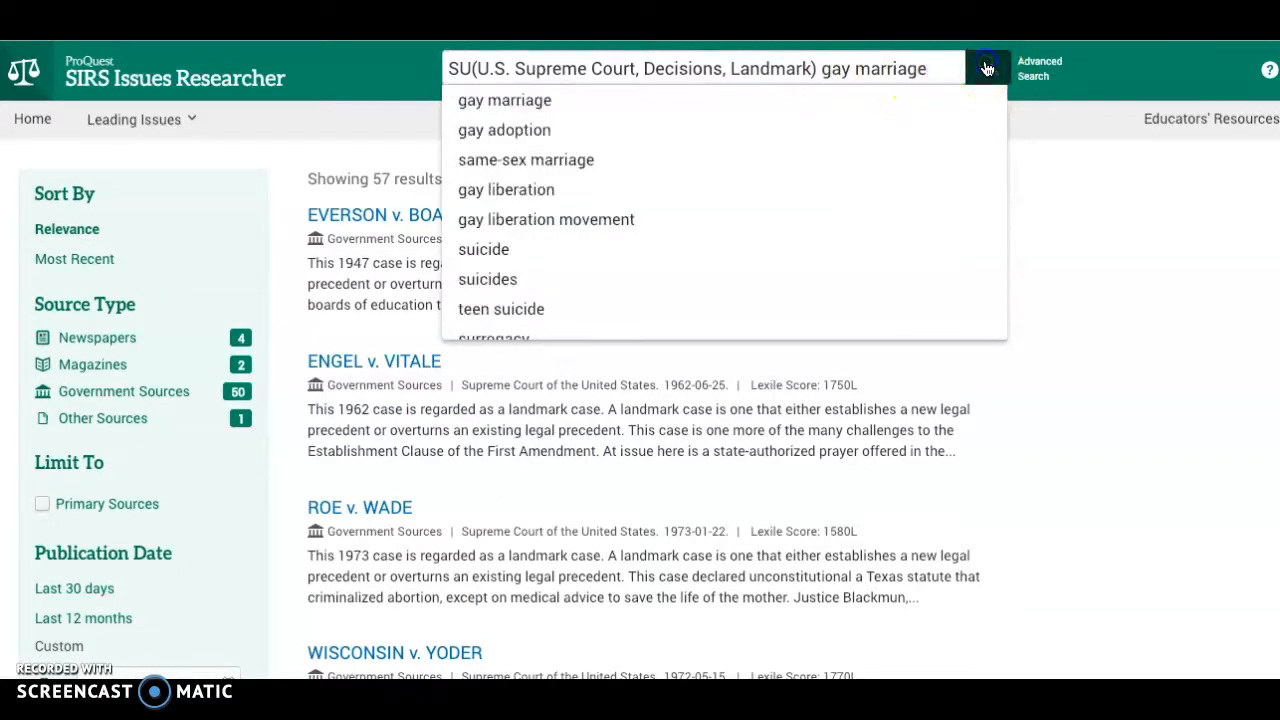
{"action": "scroll", "coordinate": [1054, 316], "scroll_direction": "down", "scroll_amount": 1}
{"action": "scroll", "coordinate": [1054, 316], "scroll_direction": "up", "scroll_amount": 1}
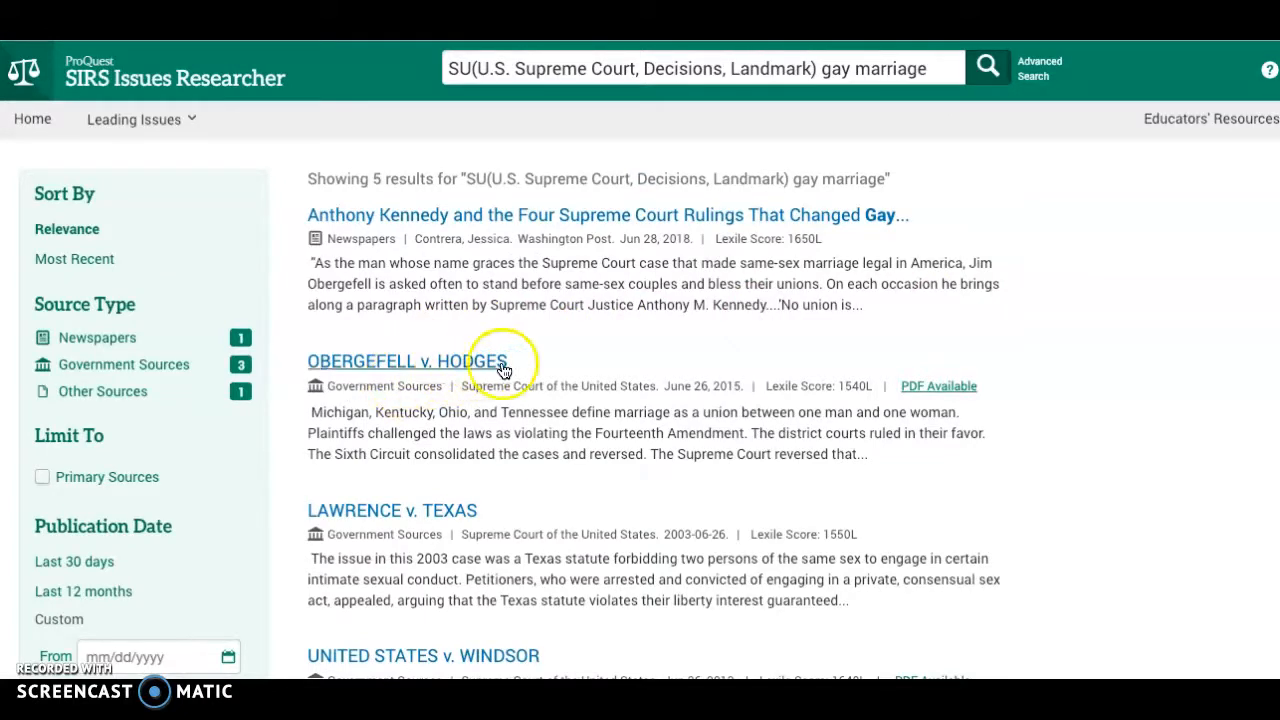
Step: Look through the whole list of landmark decision results on gay marriage, comparing the court cases with the newspaper and other articles
{"action": "scroll", "coordinate": [632, 432], "scroll_direction": "down", "scroll_amount": 1}
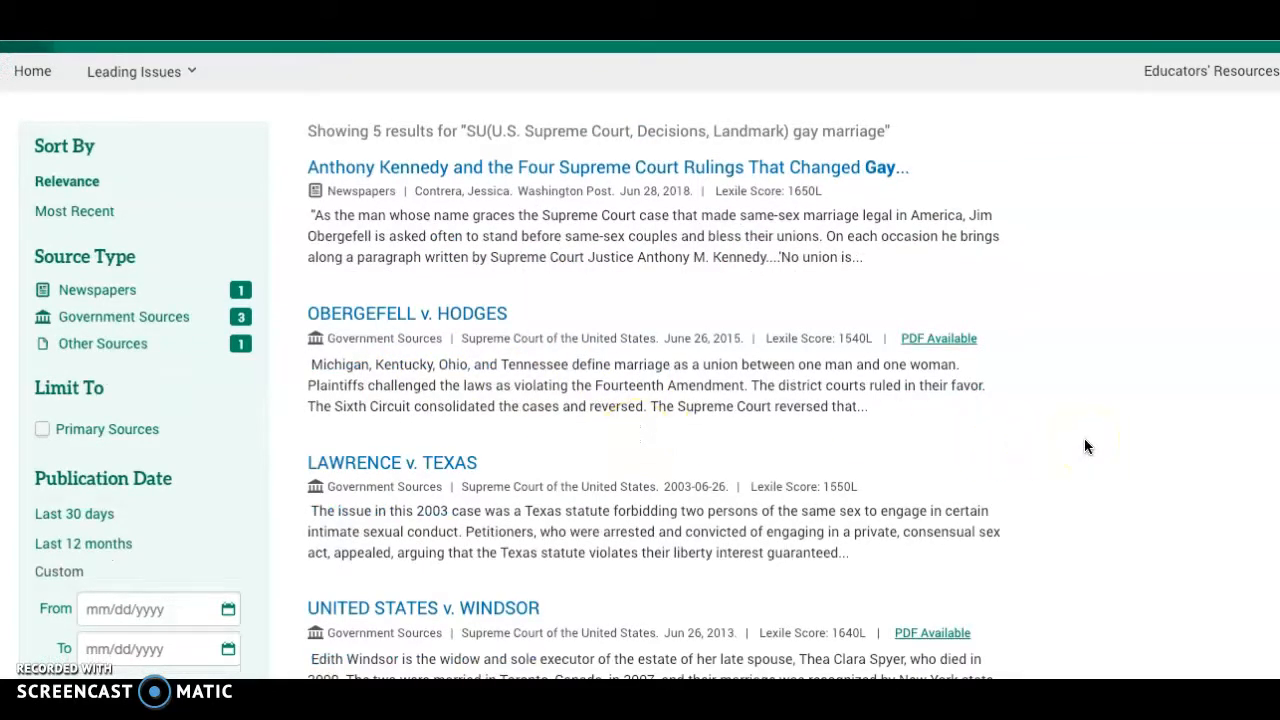
{"action": "scroll", "coordinate": [1086, 446], "scroll_direction": "down", "scroll_amount": 1}
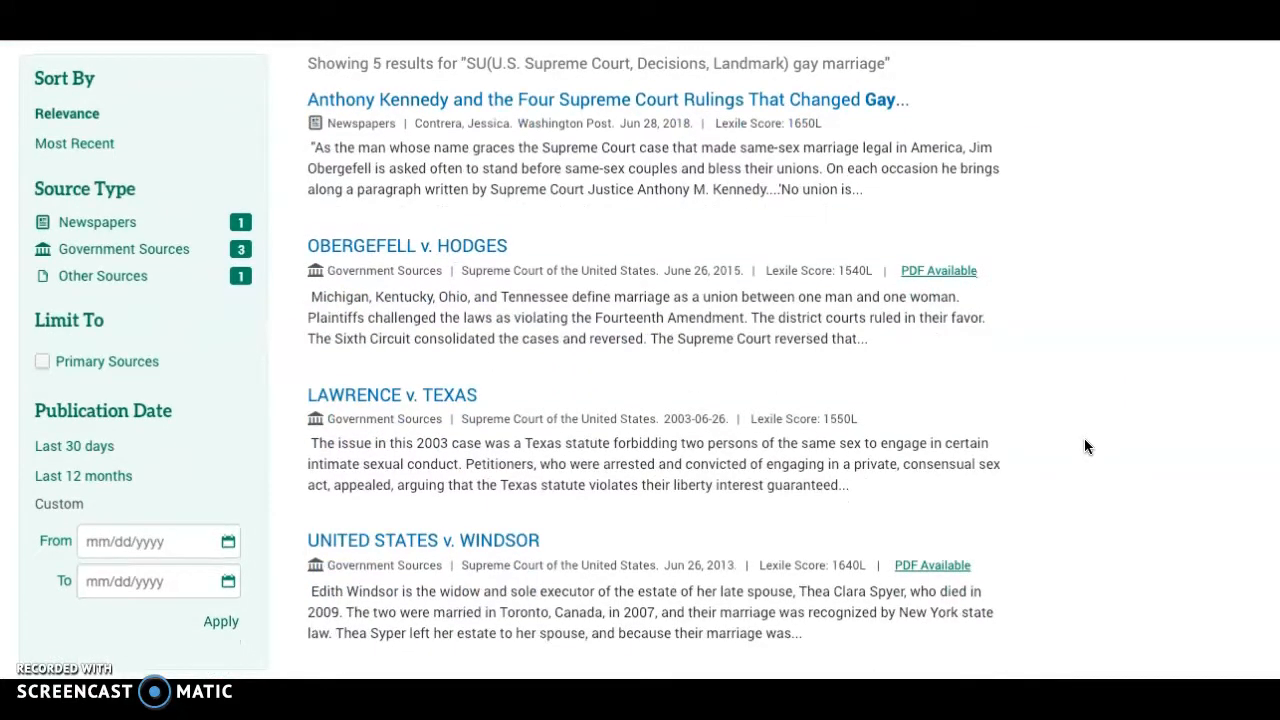
{"action": "scroll", "coordinate": [1086, 447], "scroll_direction": "down", "scroll_amount": 3}
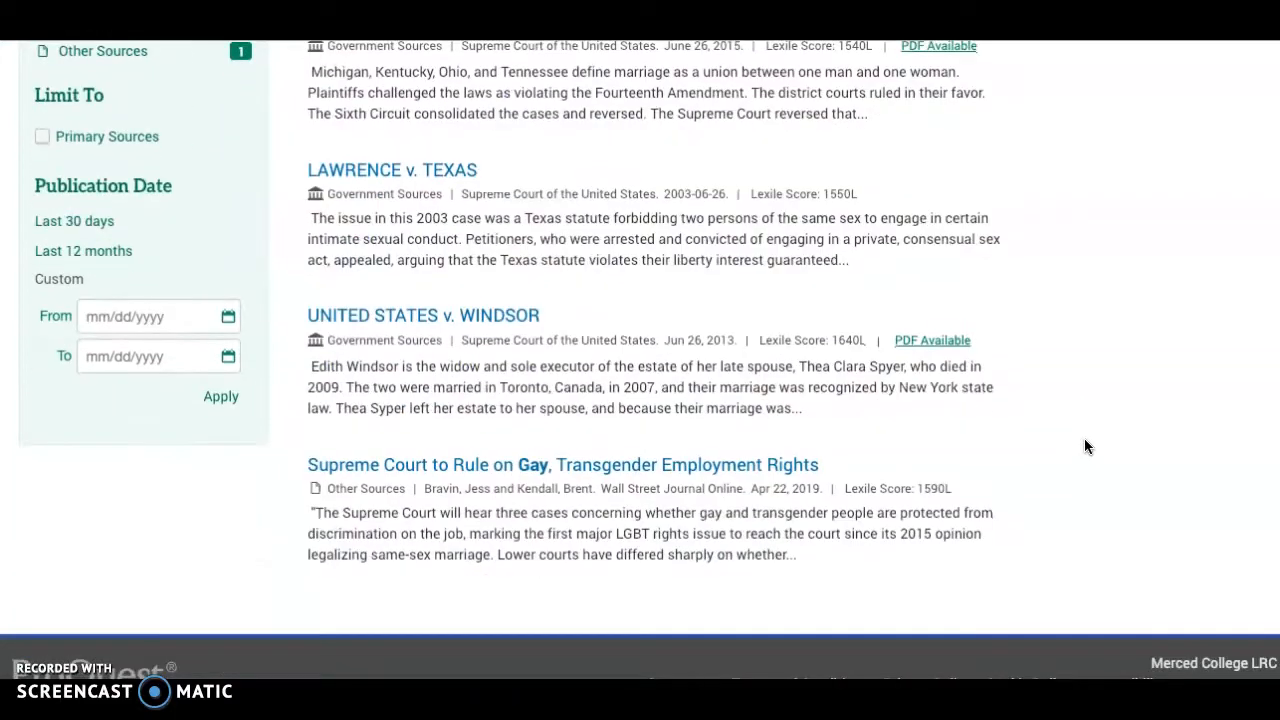
{"action": "scroll", "coordinate": [1086, 447], "scroll_direction": "up", "scroll_amount": 2}
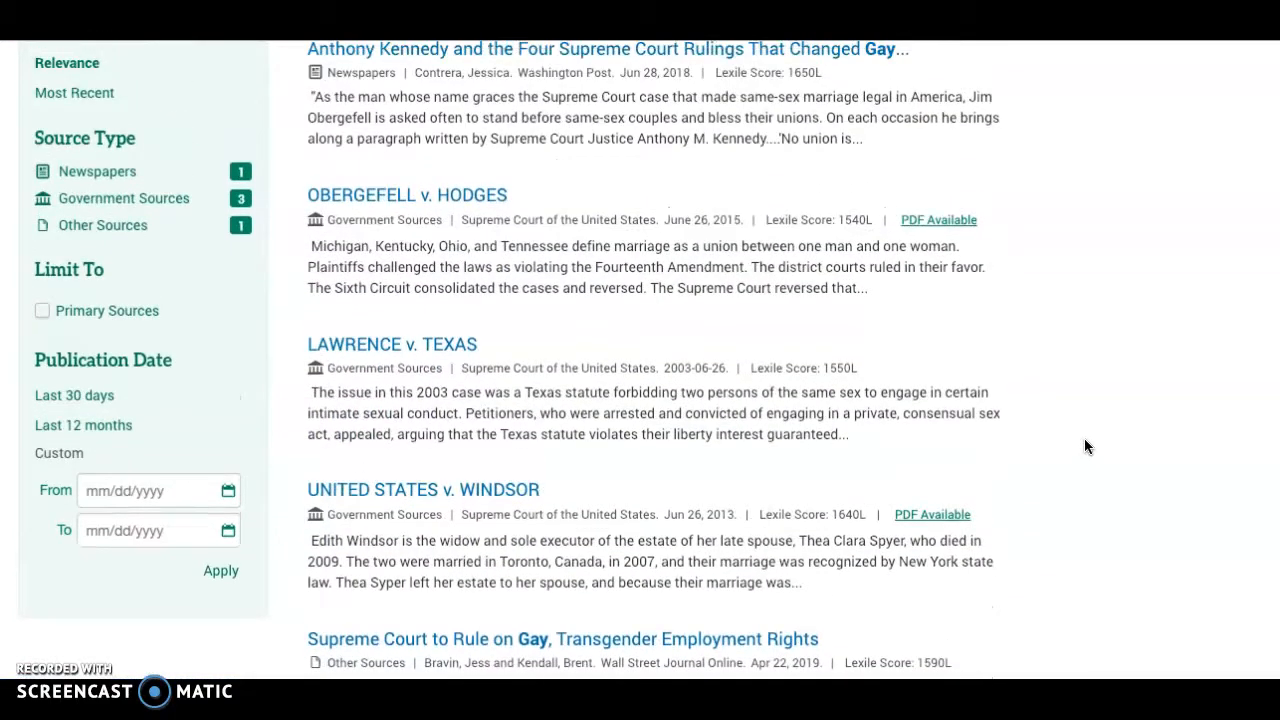
{"action": "scroll", "coordinate": [1086, 447], "scroll_direction": "up", "scroll_amount": 1}
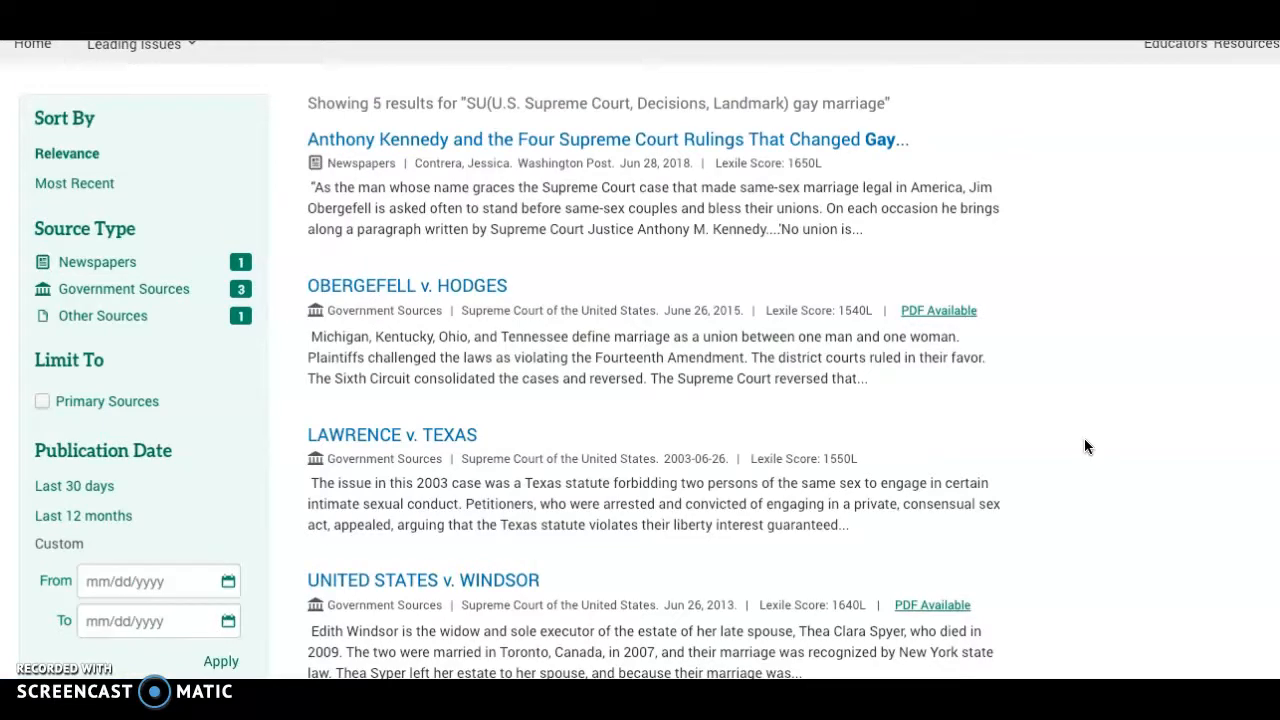
{"action": "scroll", "coordinate": [1084, 438], "scroll_direction": "up", "scroll_amount": 1}
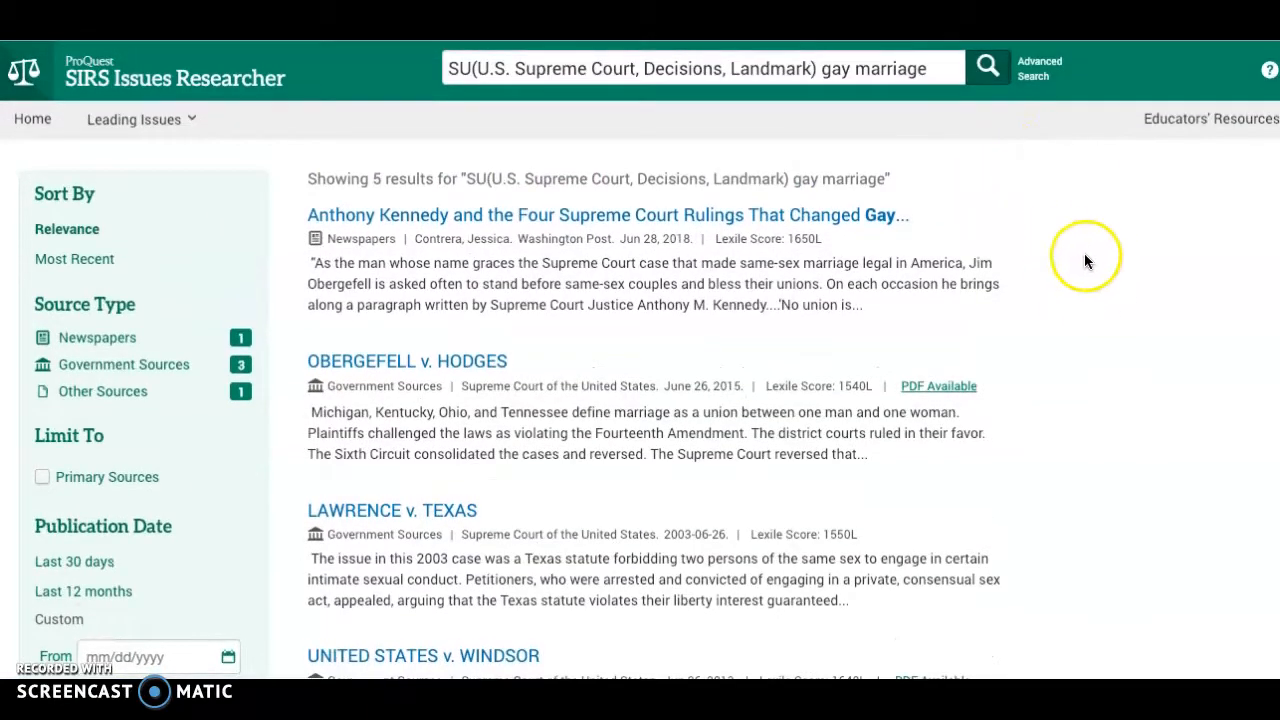
Step: Review the combined subject and keyword query, and check the source type, primary source and publication date filters available for the results
{"action": "left_click", "coordinate": [926, 70]}
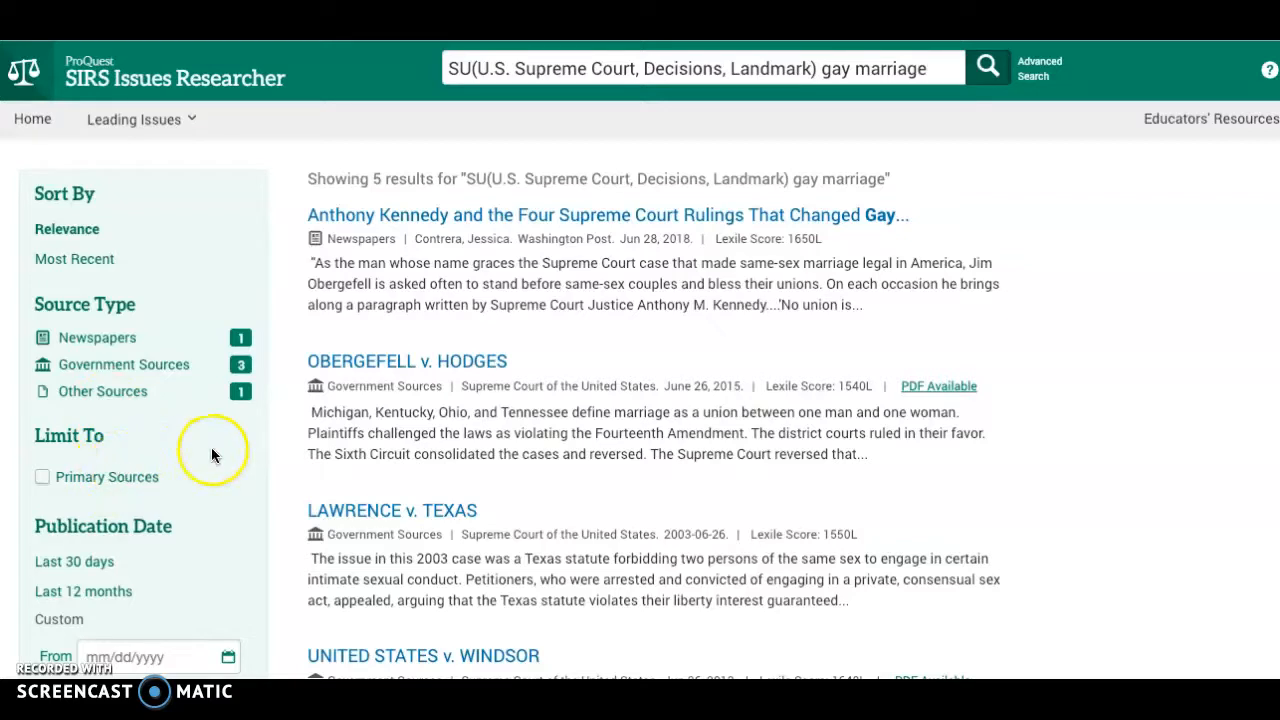
{"action": "scroll", "coordinate": [250, 457], "scroll_direction": "down", "scroll_amount": 5}
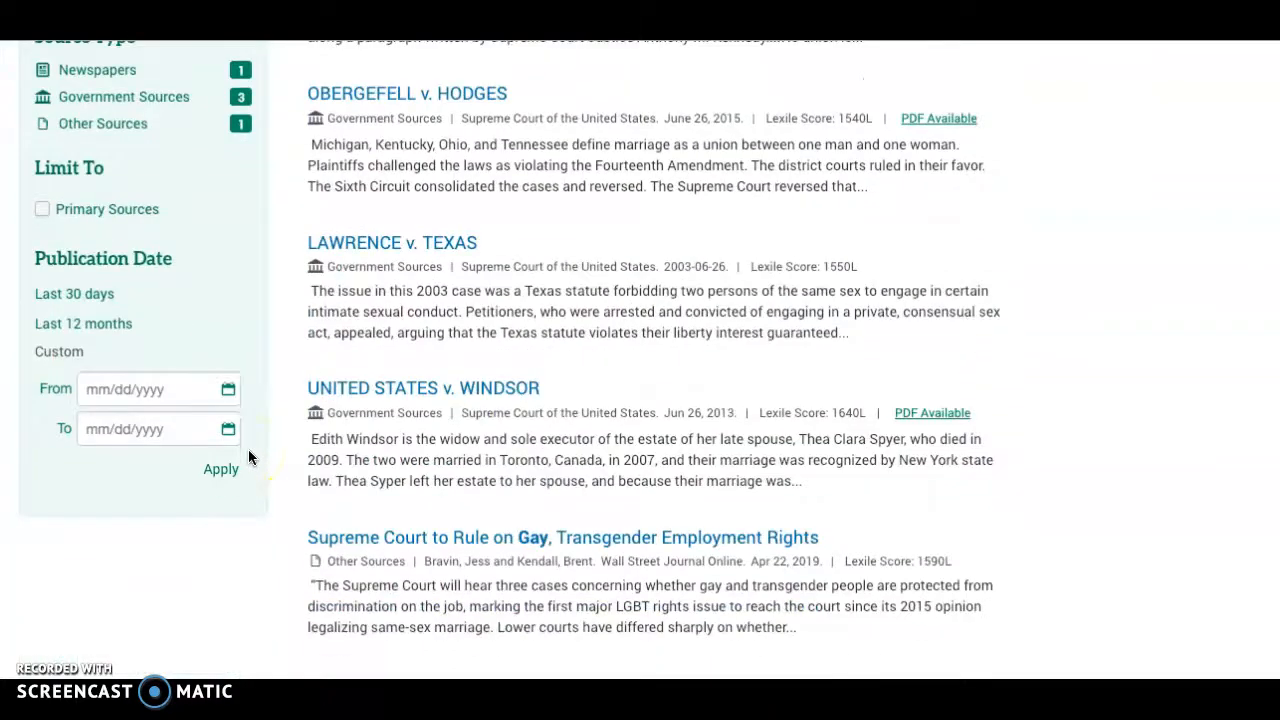
{"action": "scroll", "coordinate": [250, 457], "scroll_direction": "up", "scroll_amount": 4}
{"action": "scroll", "coordinate": [250, 457], "scroll_direction": "up", "scroll_amount": 1}
{"action": "scroll", "coordinate": [290, 468], "scroll_direction": "up", "scroll_amount": 1}
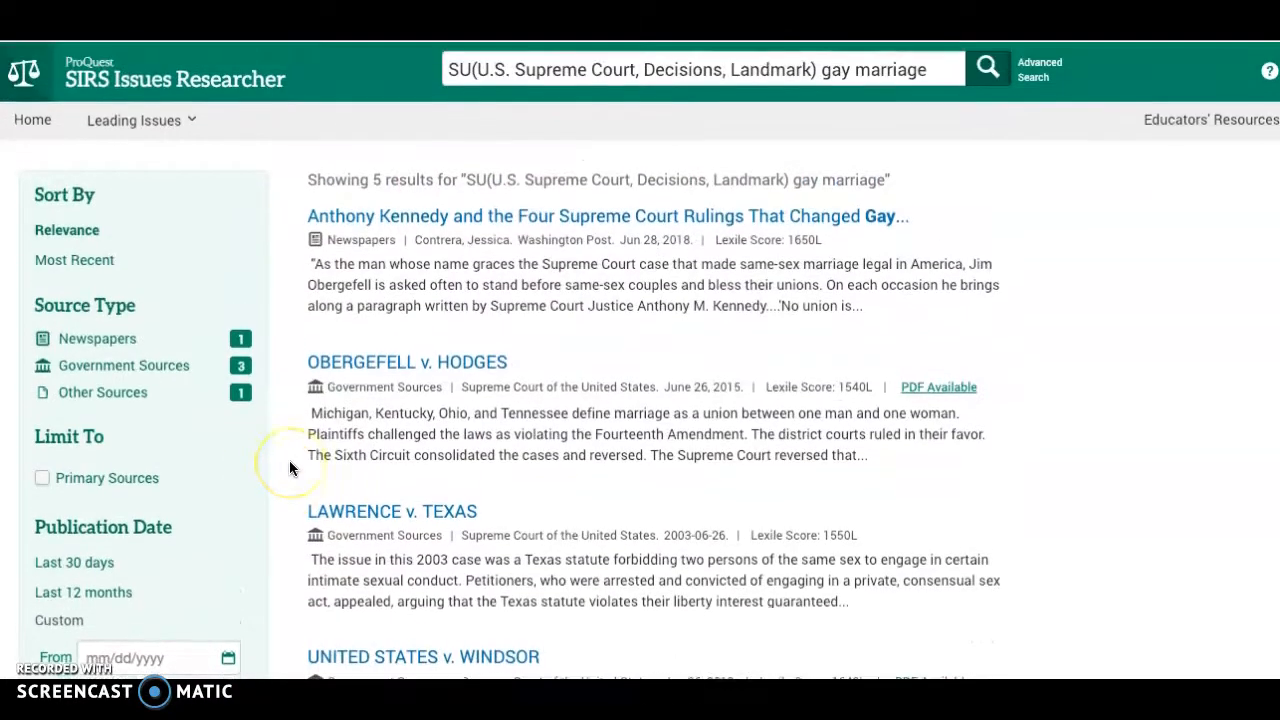